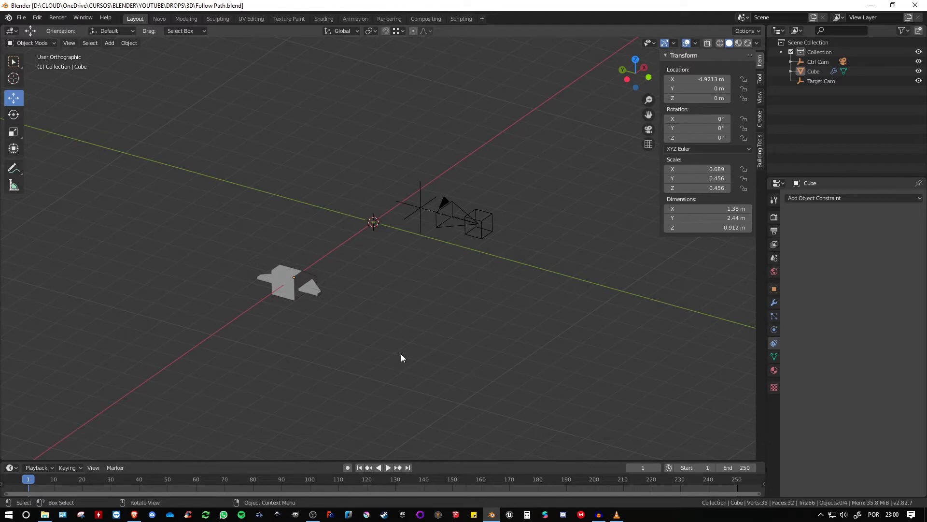
Add a Bezier curve at the world origin.
{"action": "left_click", "coordinate": [300, 278]}
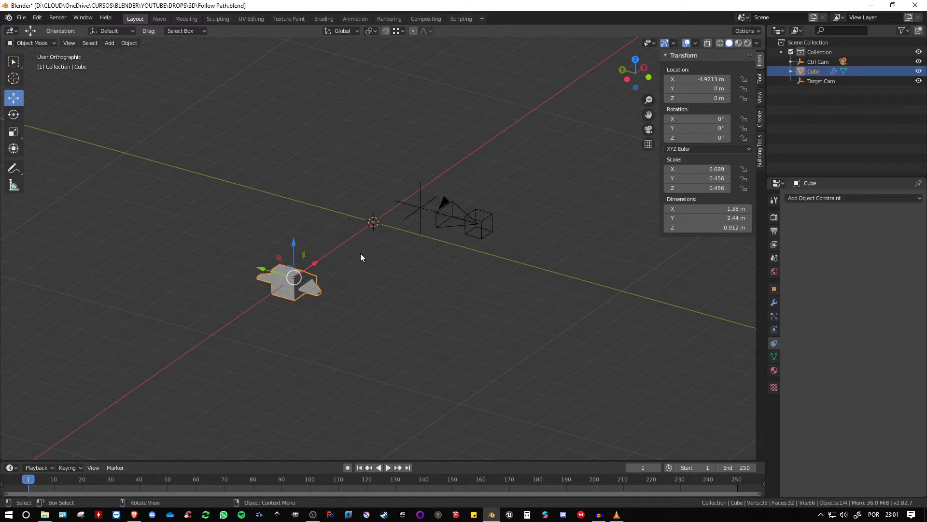
{"action": "key", "text": "shift+a"}
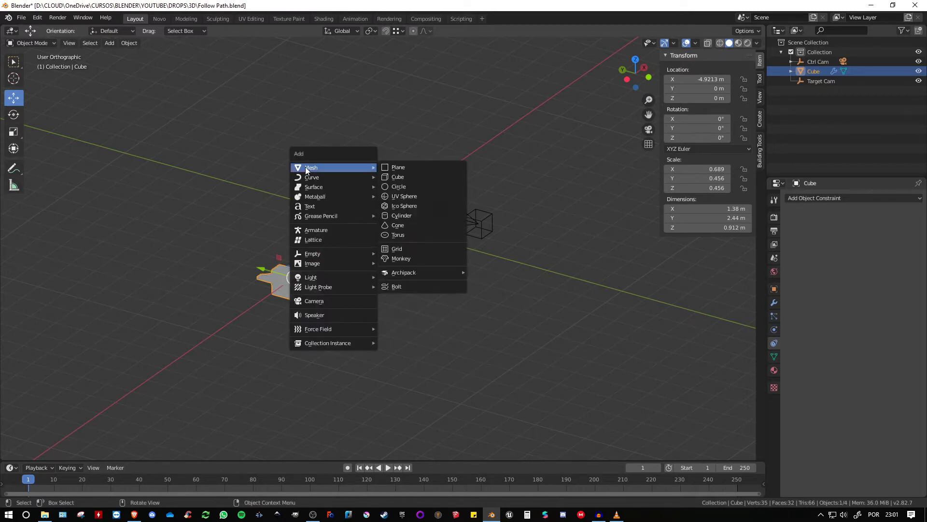
{"action": "mouse_move", "coordinate": [321, 178]}
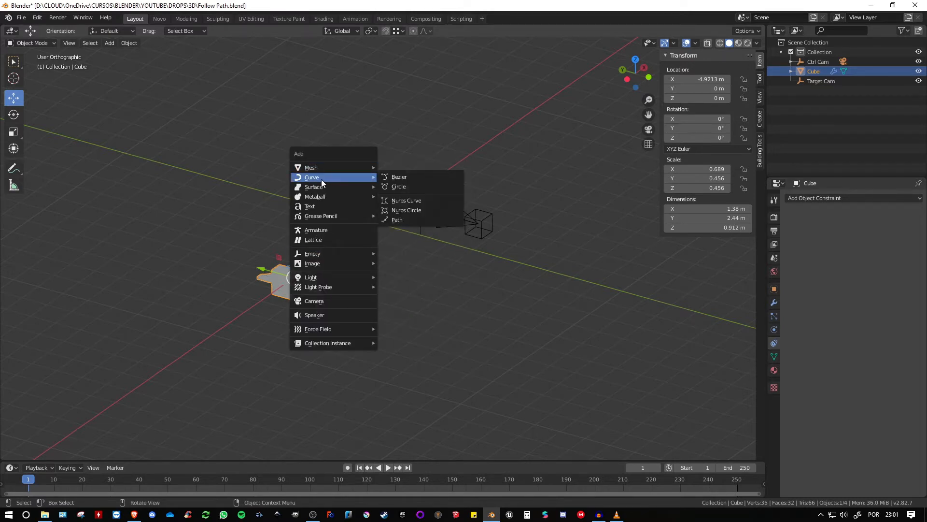
{"action": "left_click", "coordinate": [400, 179]}
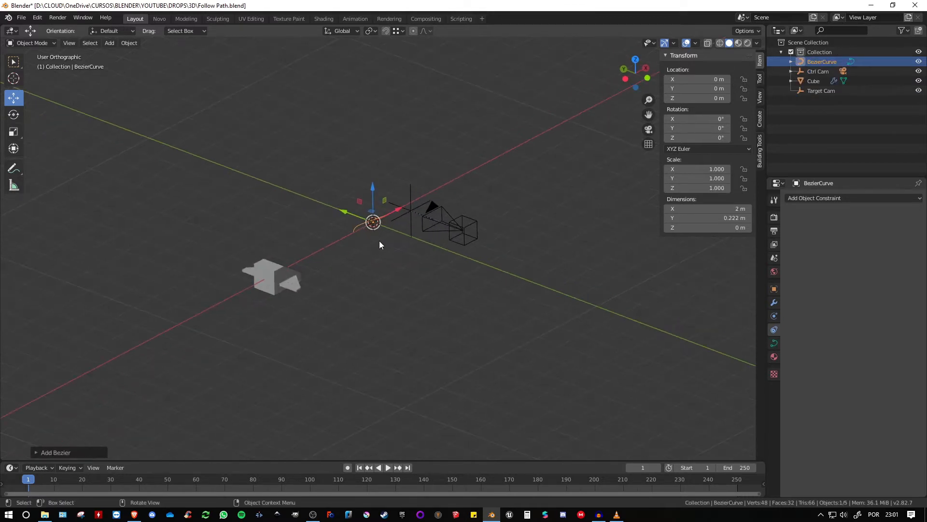
Scale the Bezier curve uniformly by about 6.99, giving it a length of about 14 m, and apply its scale.
{"action": "key", "text": "s"}
{"action": "left_click", "coordinate": [616, 340]}
{"action": "middle_click_drag", "start_coordinate": [615, 340], "coordinate": [483, 243]}
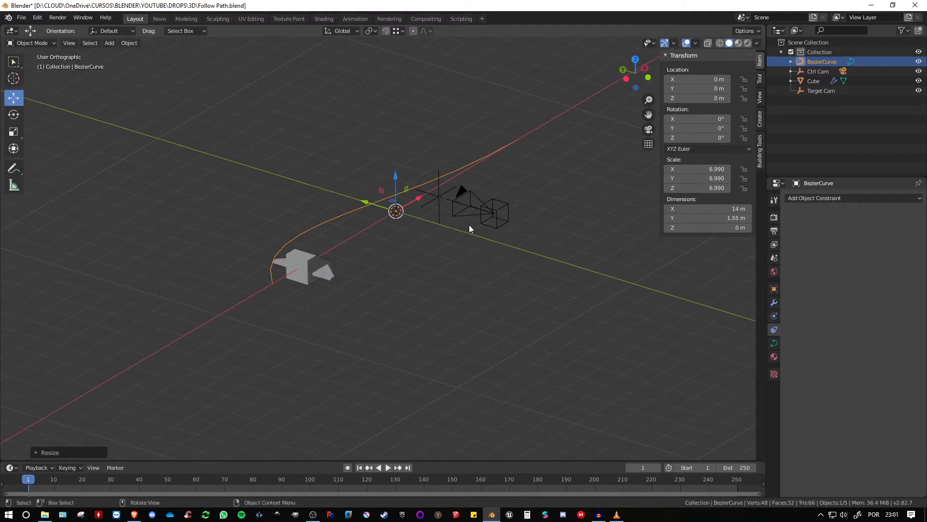
{"action": "key", "text": "ctrl+a"}
{"action": "left_click", "coordinate": [420, 242]}
{"action": "middle_click_drag", "start_coordinate": [420, 248], "coordinate": [449, 243], "text": "shift"}
Add a Follow Path constraint to the Cube object with BezierCurve as its target.
{"action": "left_click", "coordinate": [318, 264]}
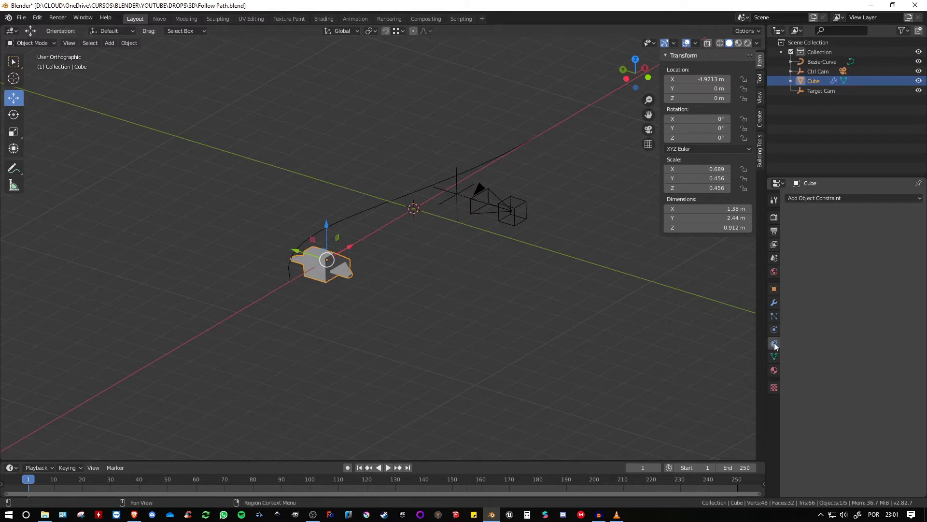
{"action": "left_click", "coordinate": [835, 198]}
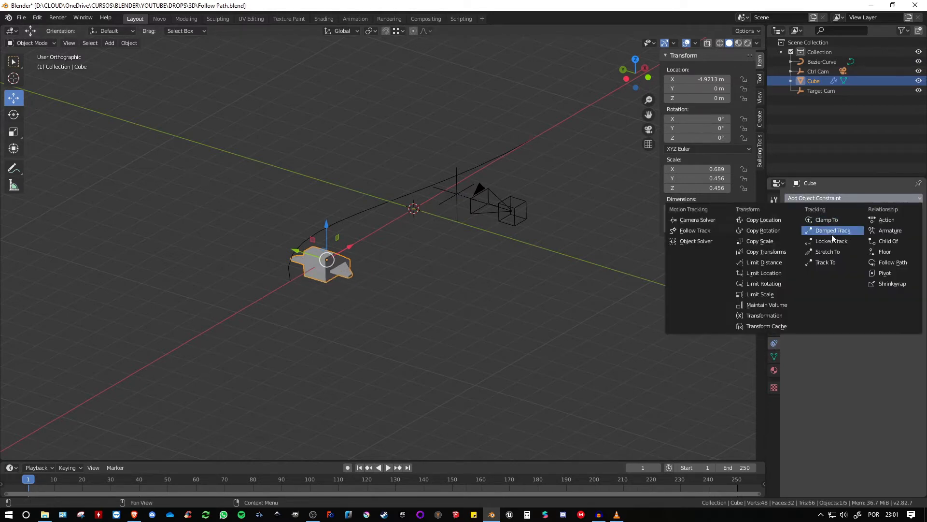
{"action": "left_click", "coordinate": [895, 262]}
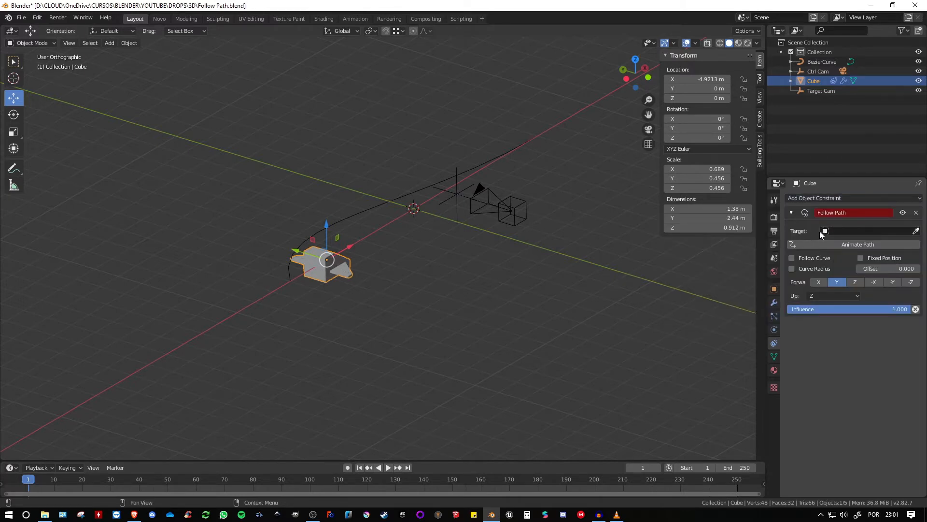
{"action": "left_click", "coordinate": [914, 232]}
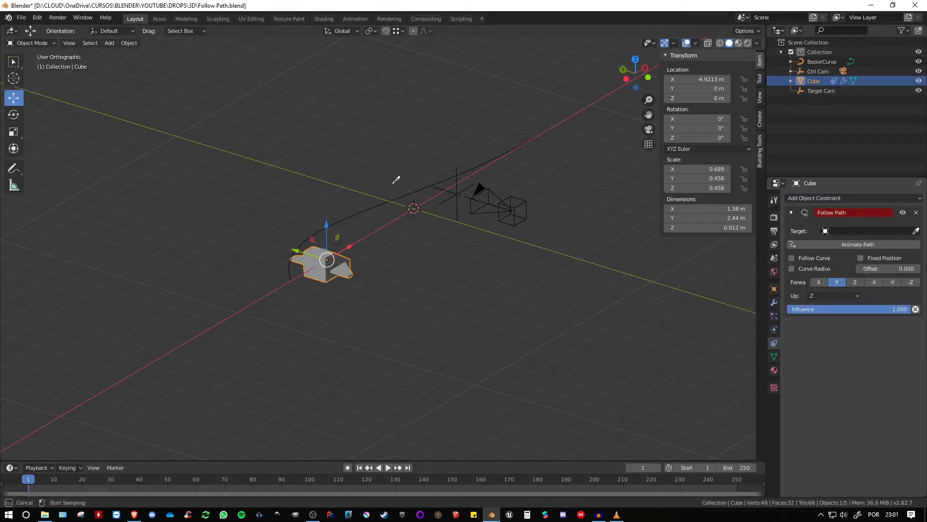
{"action": "left_click", "coordinate": [396, 201]}
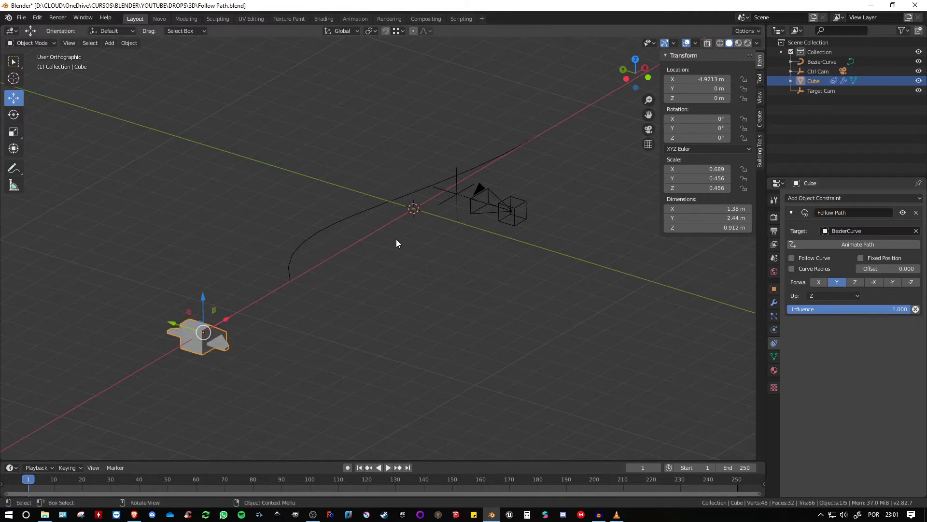
Try shifting the Cube with the Follow Path constraint's Offset and reset the Offset to 0.
{"action": "middle_click_drag", "start_coordinate": [396, 239], "coordinate": [398, 229], "text": "shift"}
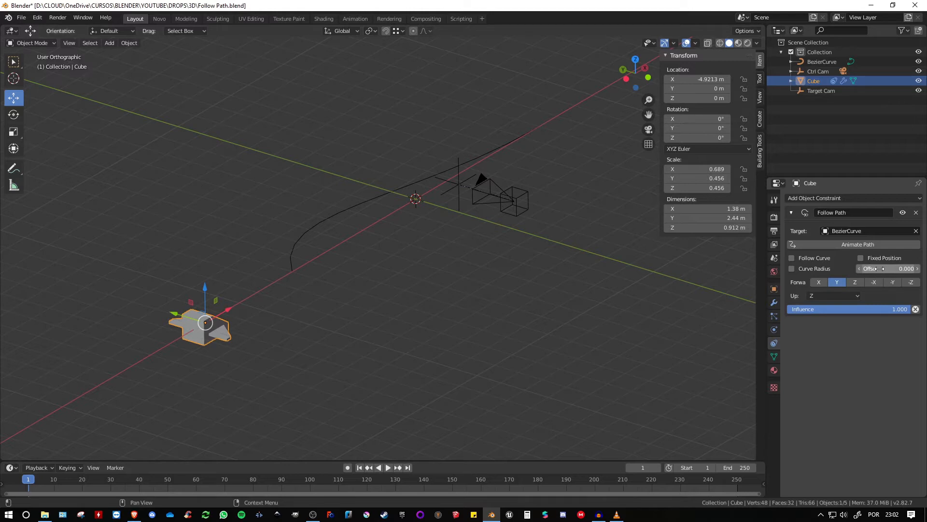
{"action": "mouse_move", "coordinate": [872, 269]}
{"action": "left_mouse_down"}
{"action": "mouse_move", "coordinate": [797, 269]}
{"action": "mouse_move", "coordinate": [876, 271]}
{"action": "left_mouse_up"}
{"action": "left_click", "coordinate": [899, 269]}
{"action": "type", "text": "0"}
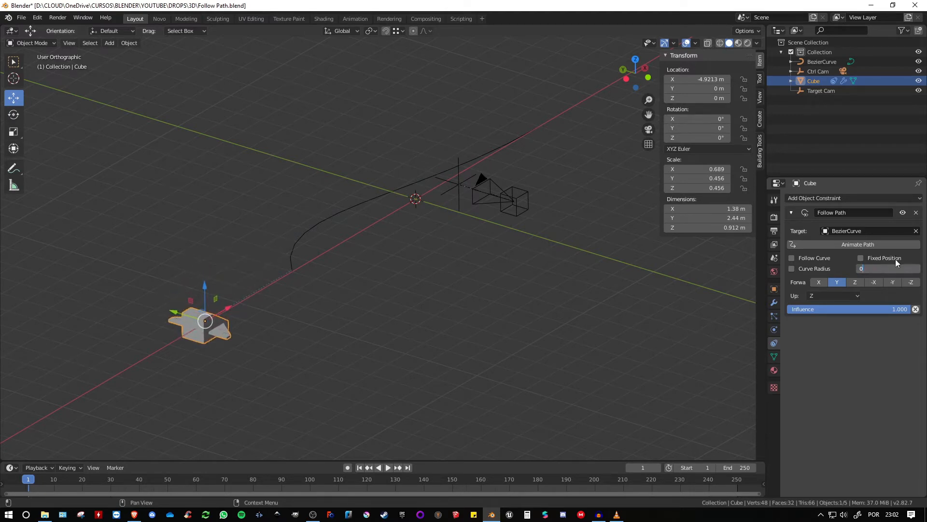
{"action": "key", "text": "Return"}
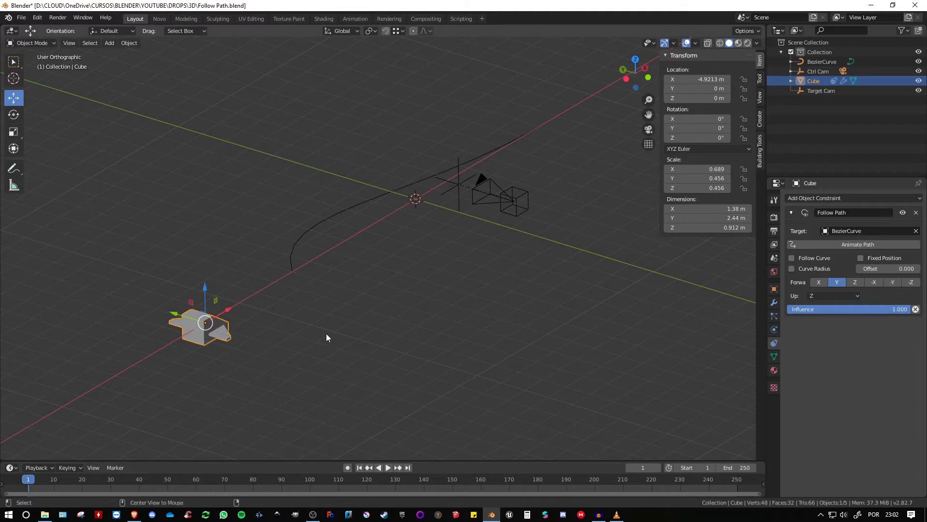
Clear the Cube's location so that it sits at the start of the curve.
{"action": "key", "text": "alt+g"}
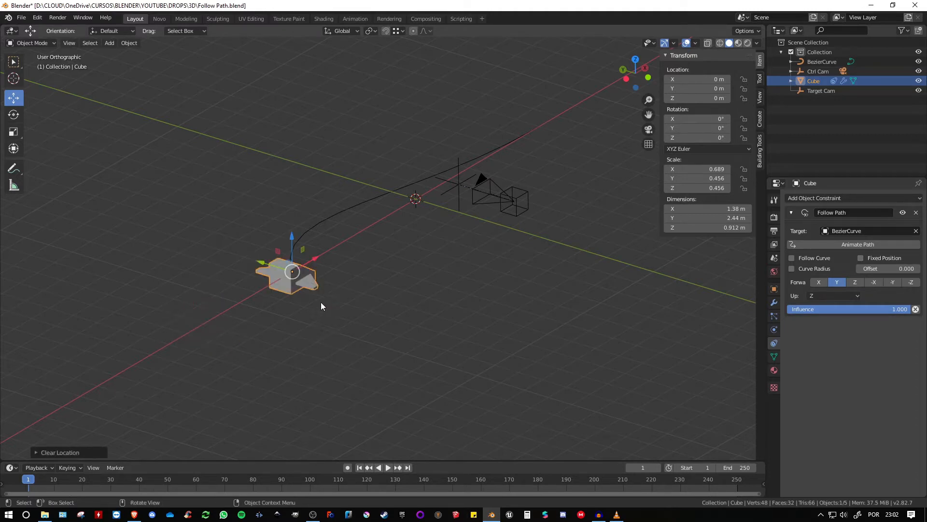
{"action": "mouse_move", "coordinate": [321, 306]}
{"action": "middle_mouse_down"}
{"action": "mouse_move", "coordinate": [288, 282]}
{"action": "mouse_move", "coordinate": [310, 310]}
{"action": "middle_mouse_up"}
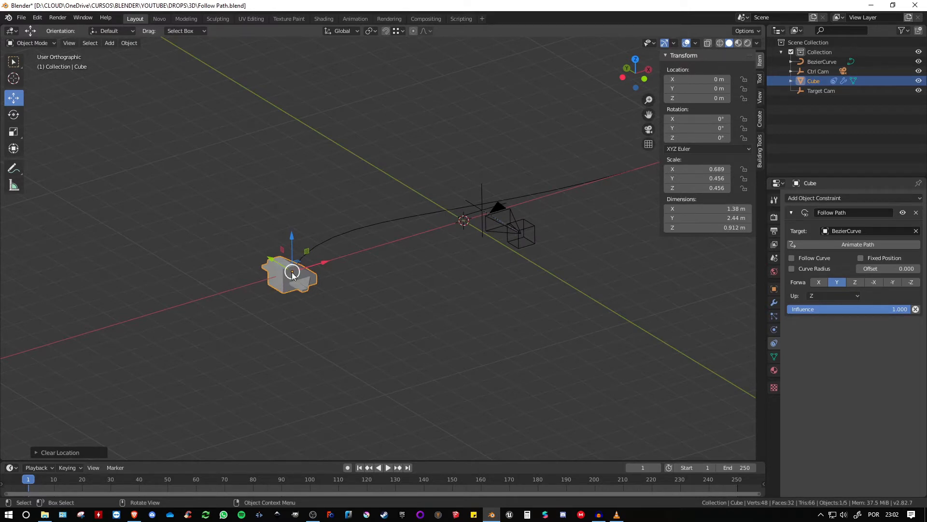
{"action": "middle_click_drag", "start_coordinate": [332, 265], "coordinate": [350, 274]}
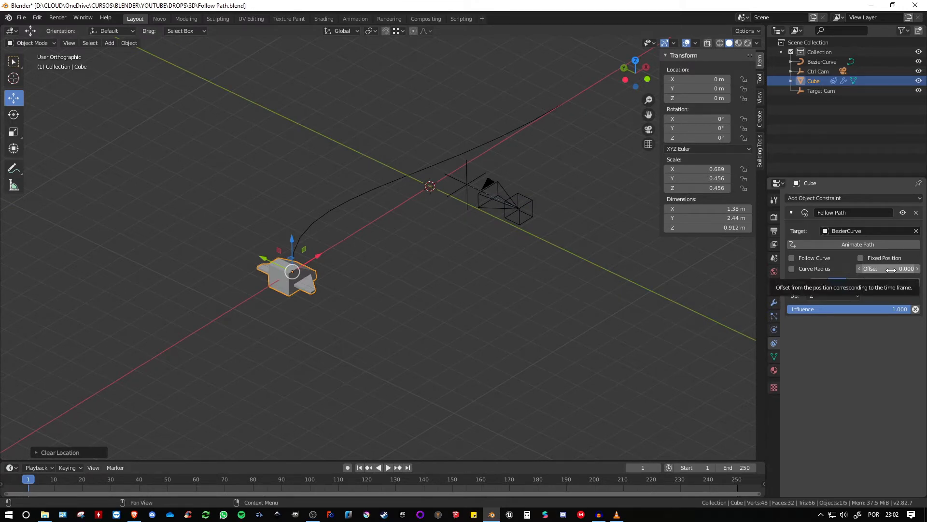
Try a Follow Path Offset of -3.8 on the Cube, inspect its orientation against the curve, and undo the Offset change.
{"action": "mouse_move", "coordinate": [891, 270]}
{"action": "left_mouse_down"}
{"action": "mouse_move", "coordinate": [852, 269]}
{"action": "mouse_move", "coordinate": [890, 270]}
{"action": "left_mouse_up"}
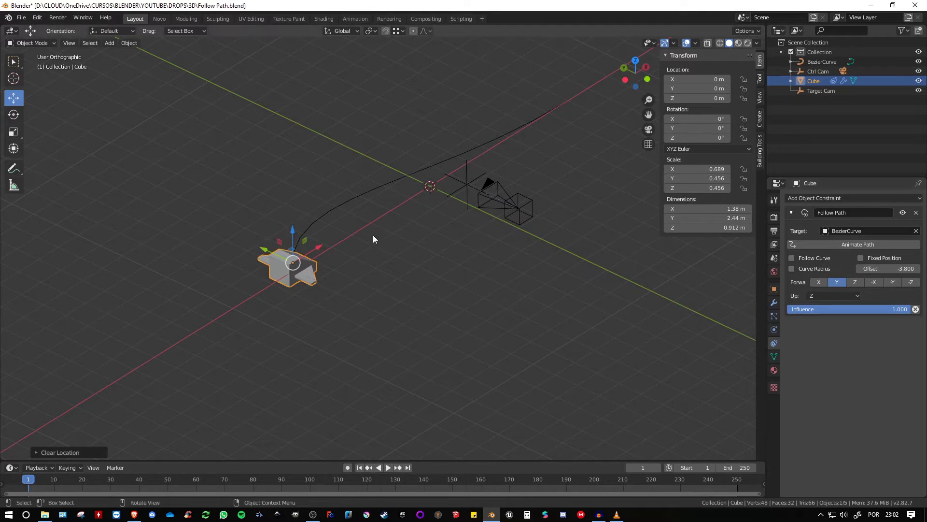
{"action": "middle_click_drag", "start_coordinate": [372, 235], "coordinate": [317, 258]}
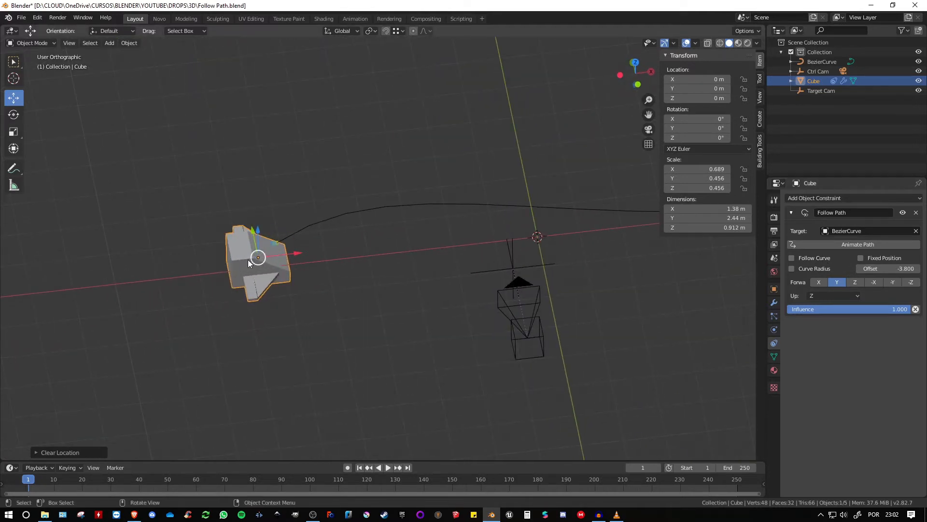
{"action": "middle_click_drag", "start_coordinate": [248, 259], "coordinate": [379, 267]}
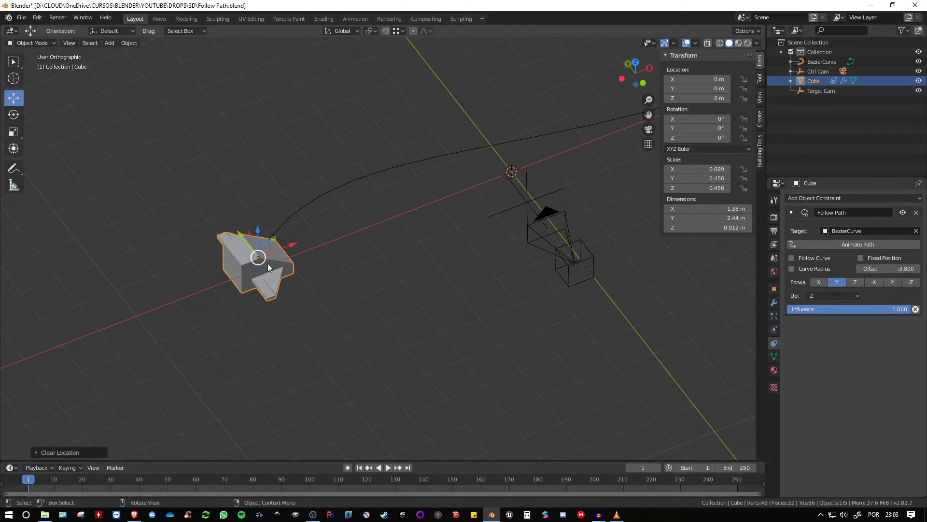
{"action": "middle_click_drag", "start_coordinate": [267, 262], "coordinate": [259, 244]}
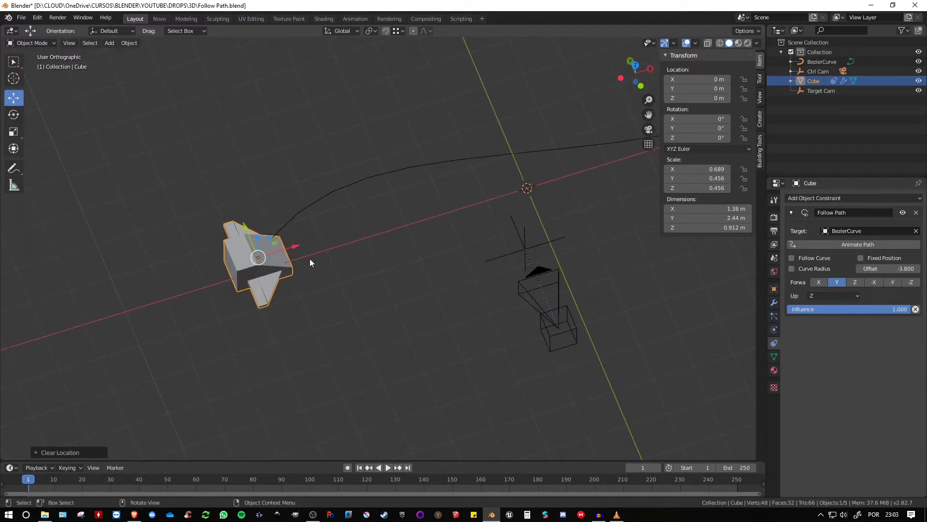
{"action": "key", "text": "ctrl+z"}
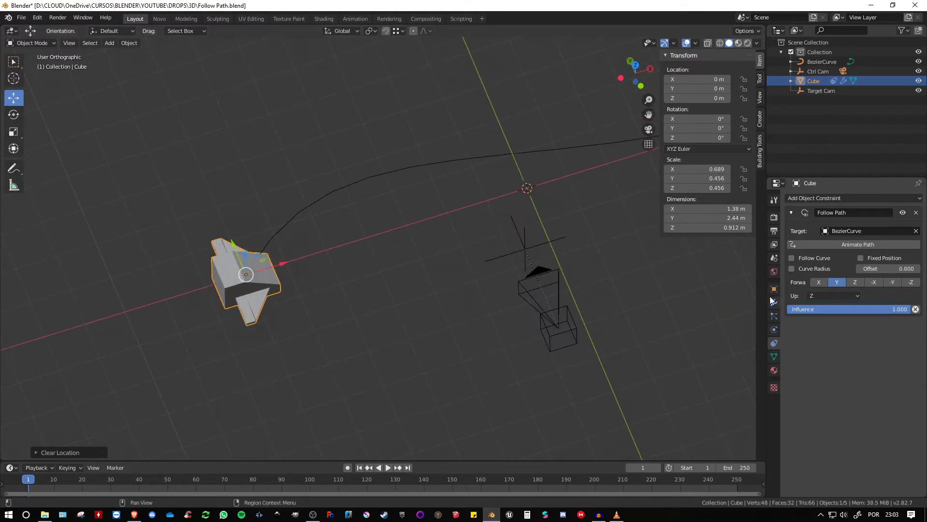
Enable Follow Curve in the Cube's Follow Path constraint and shift its Offset to about -26.9.
{"action": "left_click", "coordinate": [792, 257]}
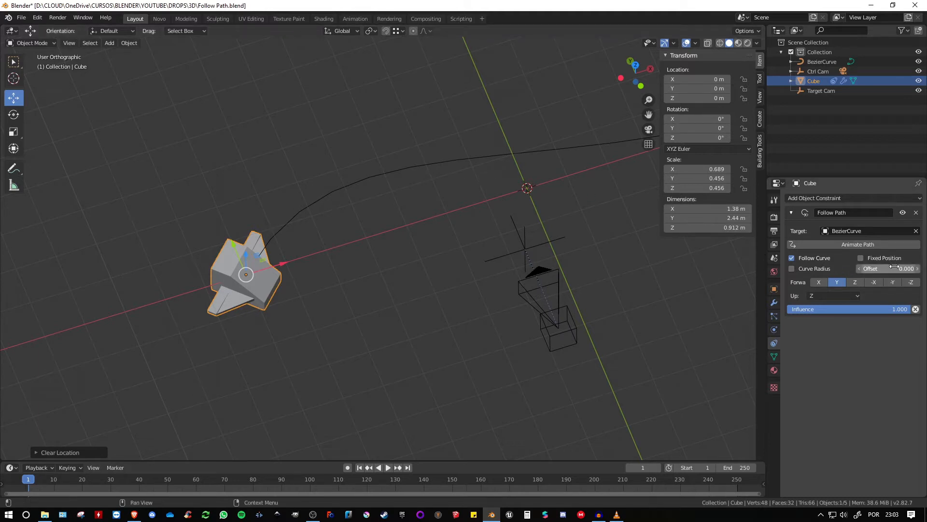
{"action": "left_click_drag", "start_coordinate": [893, 269], "coordinate": [869, 268]}
{"action": "middle_click_drag", "start_coordinate": [444, 273], "coordinate": [300, 256]}
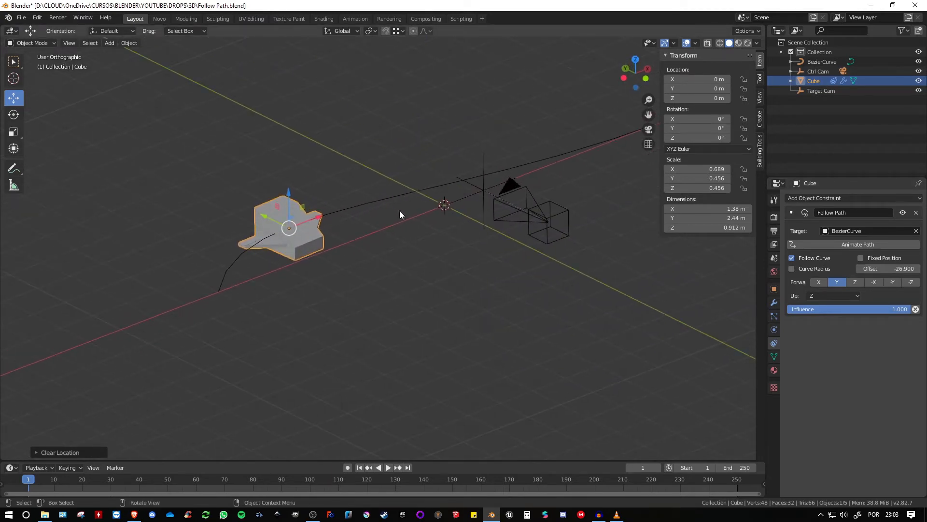
Set the constraint's forward axis to X and shift the Cube along the curve to an Offset of about -22.6.
{"action": "middle_click_drag", "start_coordinate": [400, 214], "coordinate": [556, 263]}
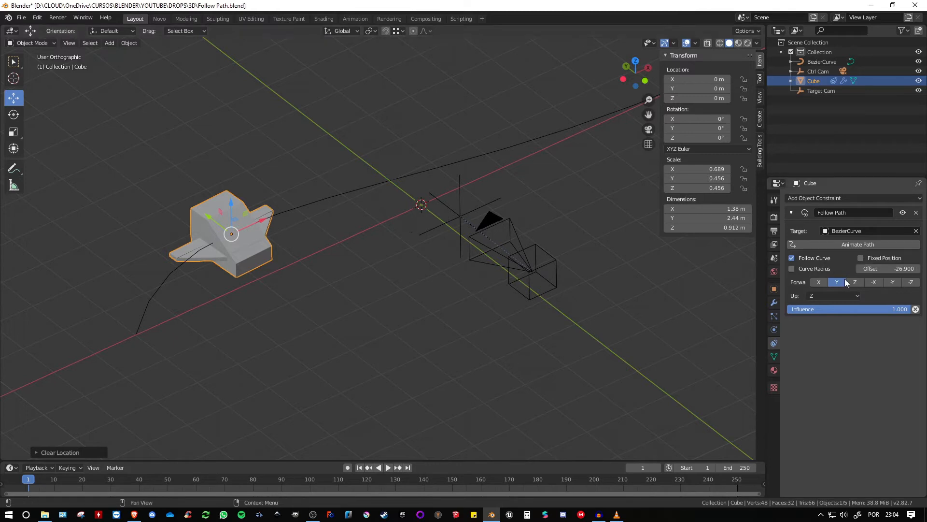
{"action": "left_click", "coordinate": [825, 284]}
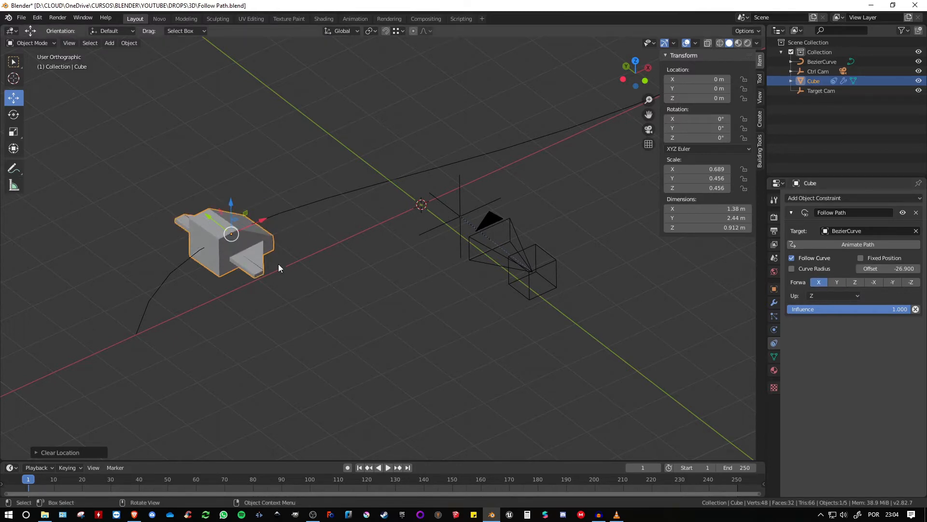
{"action": "mouse_move", "coordinate": [889, 268]}
{"action": "left_mouse_down"}
{"action": "mouse_move", "coordinate": [910, 269]}
{"action": "mouse_move", "coordinate": [816, 269]}
{"action": "mouse_move", "coordinate": [898, 268]}
{"action": "left_mouse_up"}
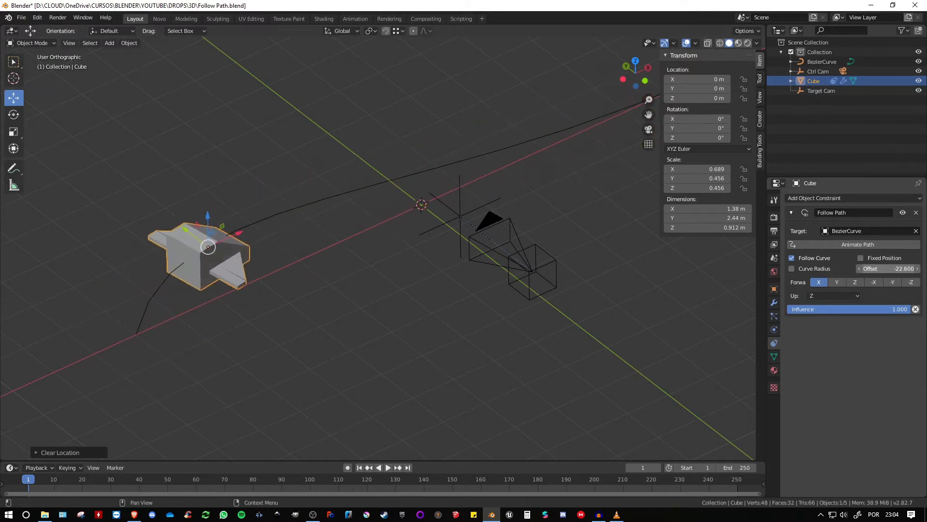
Subdivide the Bezier curve between its two end control points in Edit Mode.
{"action": "left_click", "coordinate": [396, 243]}
{"action": "key", "text": "Tab"}
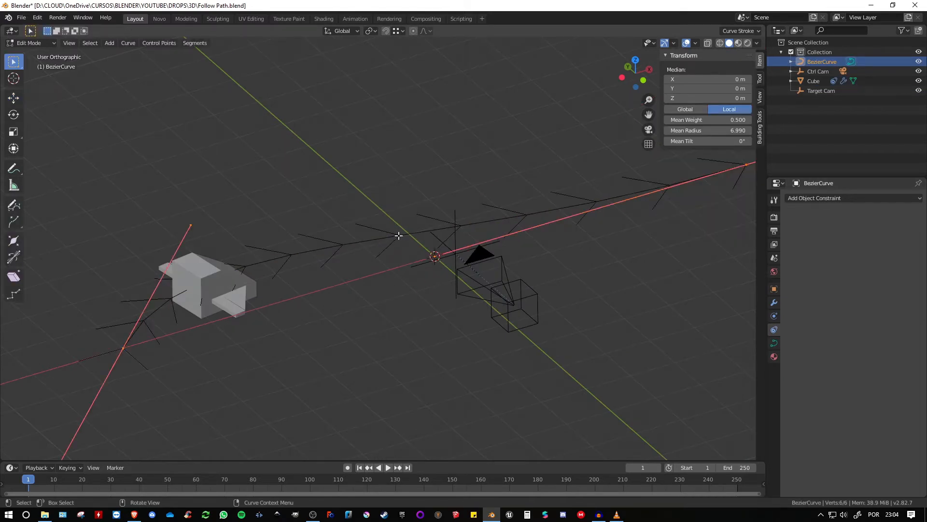
{"action": "mouse_move", "coordinate": [400, 235]}
{"action": "middle_mouse_down"}
{"action": "mouse_move", "coordinate": [367, 234]}
{"action": "mouse_move", "coordinate": [390, 232]}
{"action": "middle_mouse_up"}
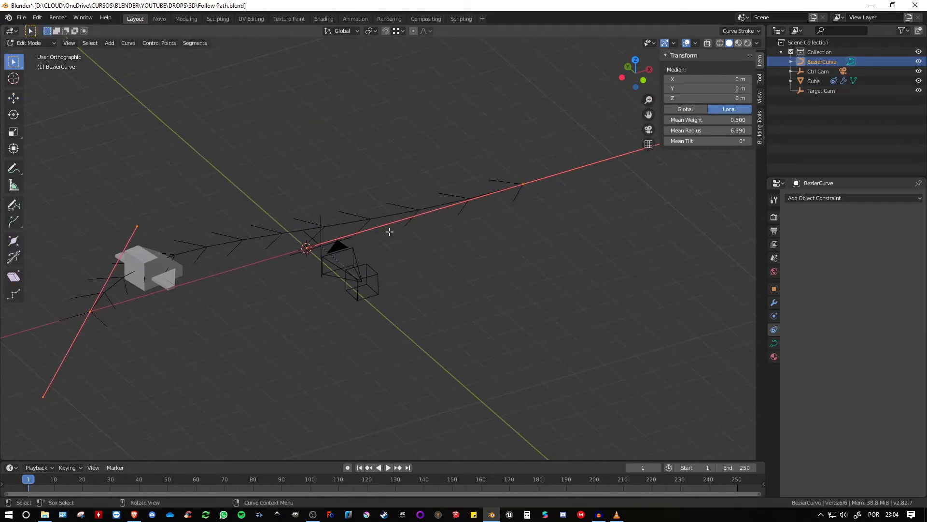
{"action": "left_click", "coordinate": [523, 184]}
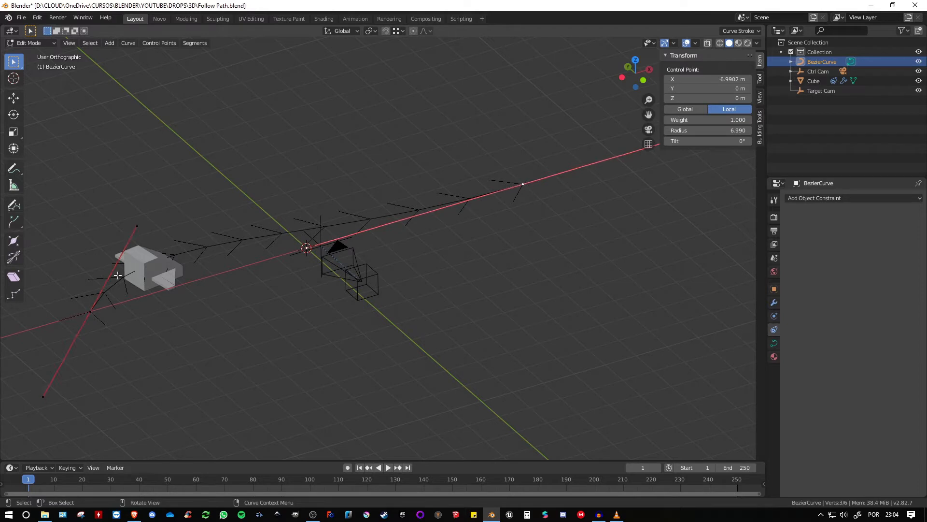
{"action": "left_click", "coordinate": [90, 312], "text": "shift"}
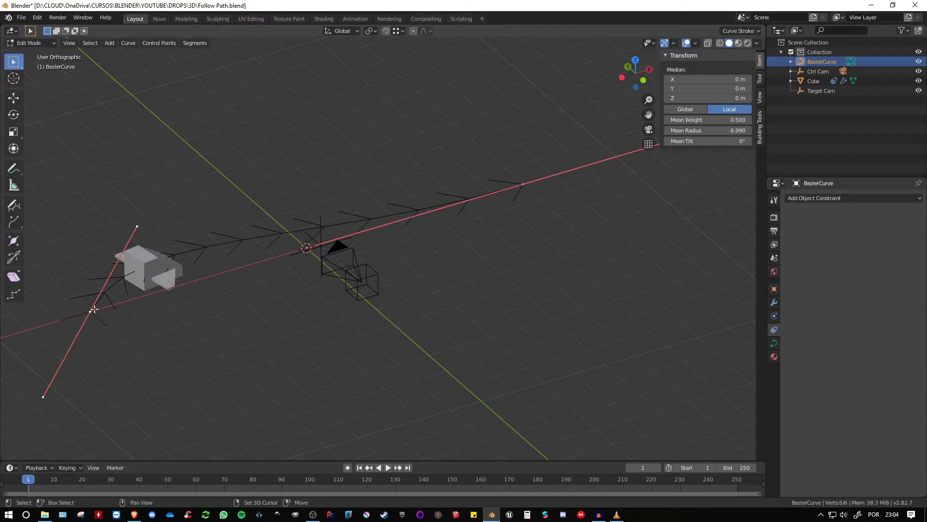
{"action": "right_click", "coordinate": [267, 187]}
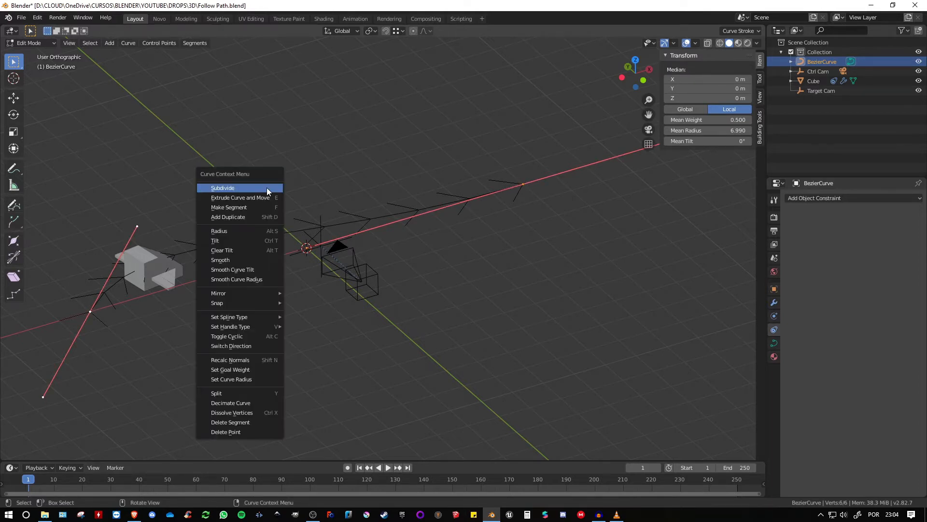
{"action": "left_click", "coordinate": [232, 189]}
Raise the curve's middle control point along Z to a height of about 3.83 m.
{"action": "left_click", "coordinate": [243, 241]}
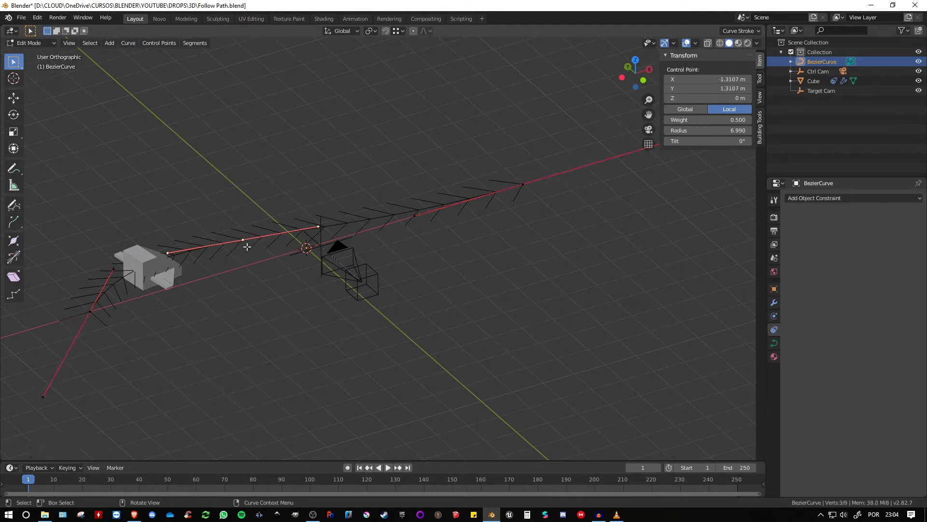
{"action": "left_click", "coordinate": [13, 98]}
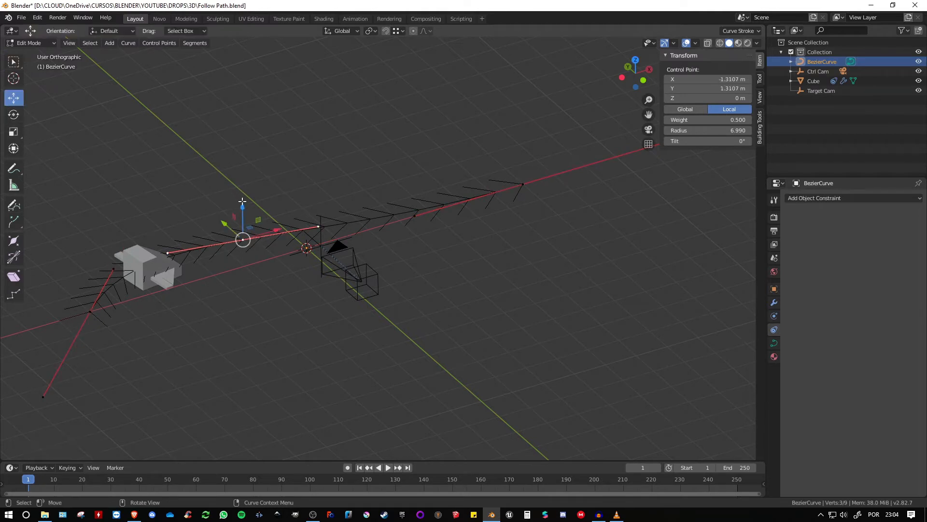
{"action": "left_click_drag", "start_coordinate": [242, 201], "coordinate": [246, 56]}
{"action": "scroll", "coordinate": [385, 151], "scroll_direction": "down", "scroll_amount": 2}
{"action": "middle_click_drag", "start_coordinate": [287, 150], "coordinate": [365, 167], "text": "shift"}
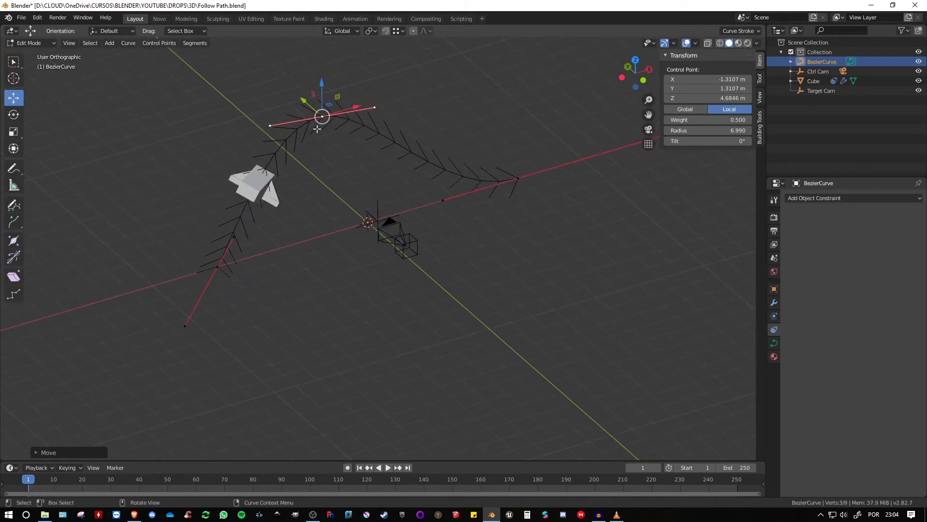
{"action": "left_click_drag", "start_coordinate": [330, 82], "coordinate": [330, 101]}
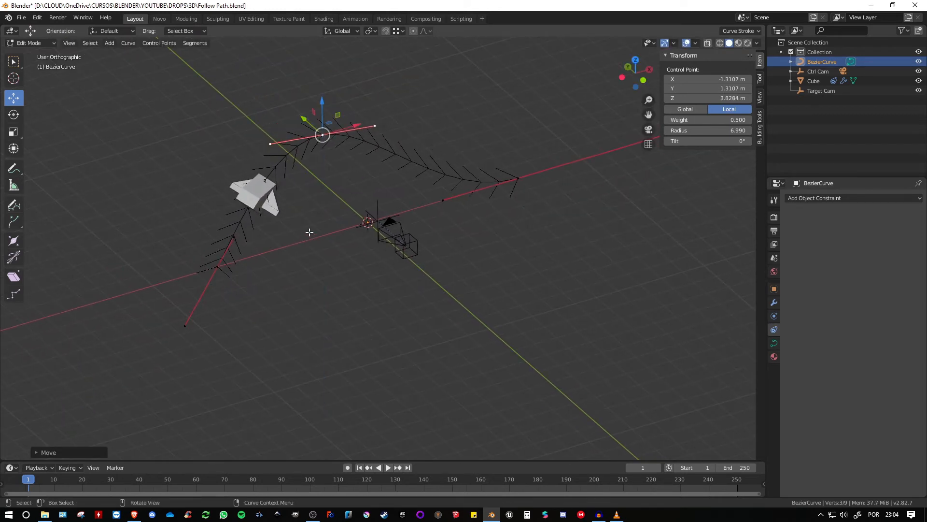
Leave Edit Mode, slide the Cube along the reshaped curve and reset its Follow Path Offset to the default 0.
{"action": "key", "text": "Tab"}
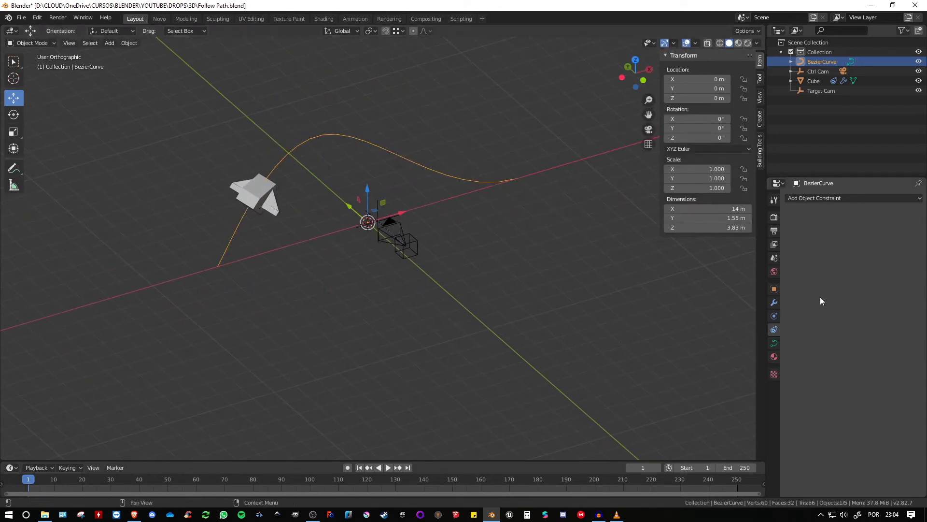
{"action": "left_click", "coordinate": [253, 195]}
{"action": "mouse_move", "coordinate": [888, 269]}
{"action": "left_mouse_down"}
{"action": "mouse_move", "coordinate": [829, 268]}
{"action": "mouse_move", "coordinate": [884, 268]}
{"action": "left_mouse_up"}
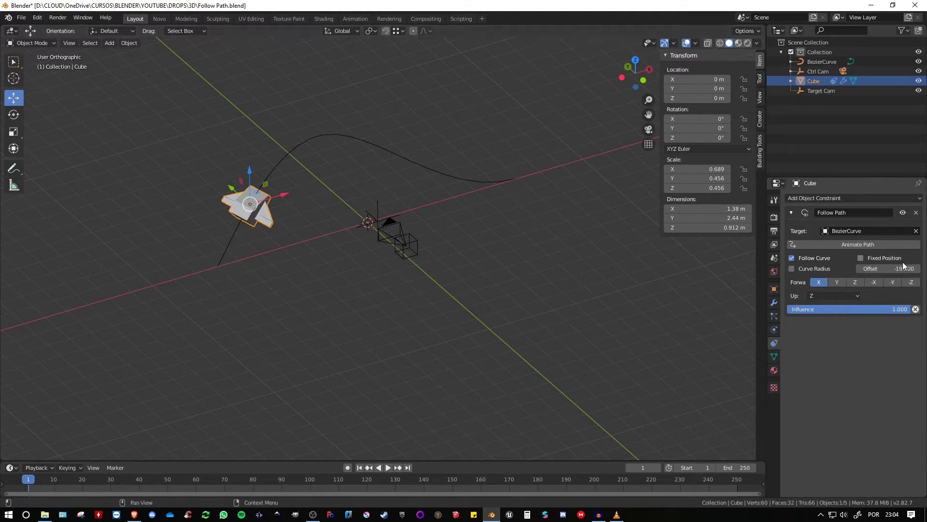
{"action": "key", "text": "BackSpace"}
Switch the direction of the Bezier curve in Edit Mode and return to Object Mode.
{"action": "left_click", "coordinate": [331, 135]}
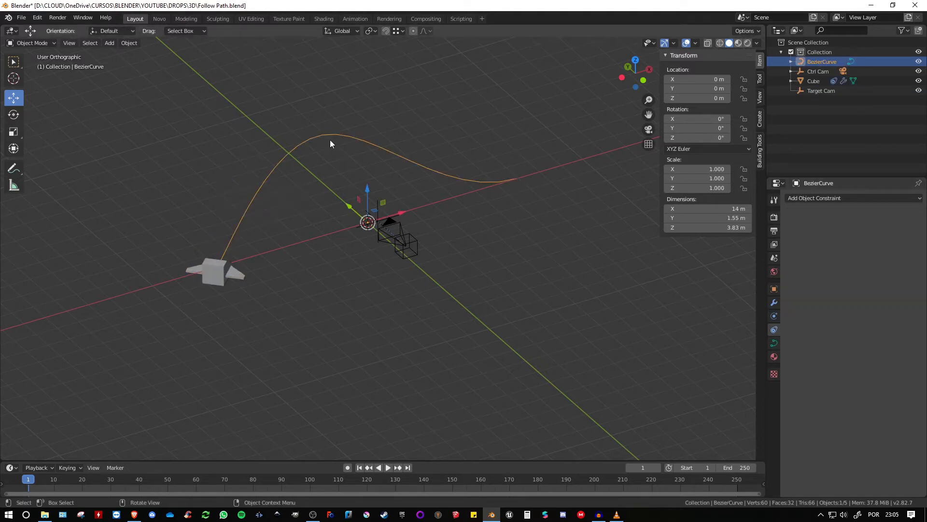
{"action": "key", "text": "Tab"}
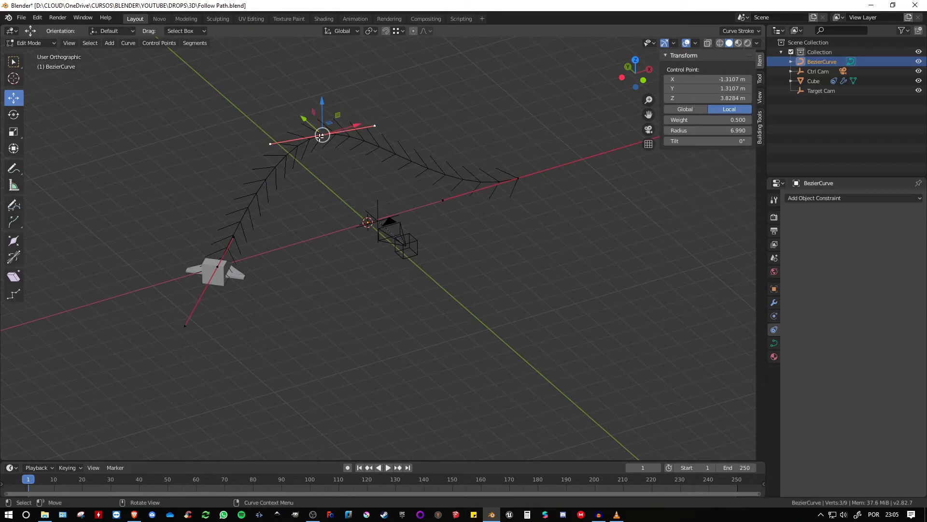
{"action": "left_click", "coordinate": [203, 45]}
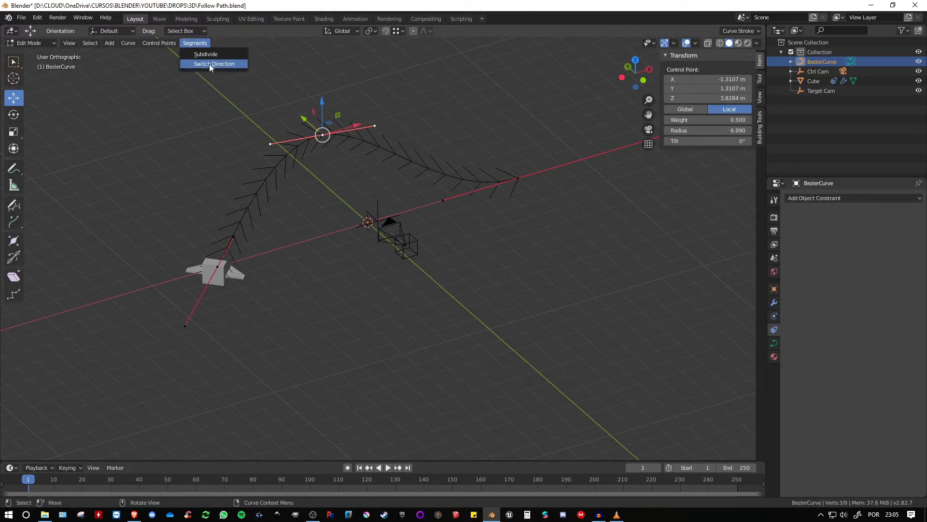
{"action": "left_click", "coordinate": [210, 63]}
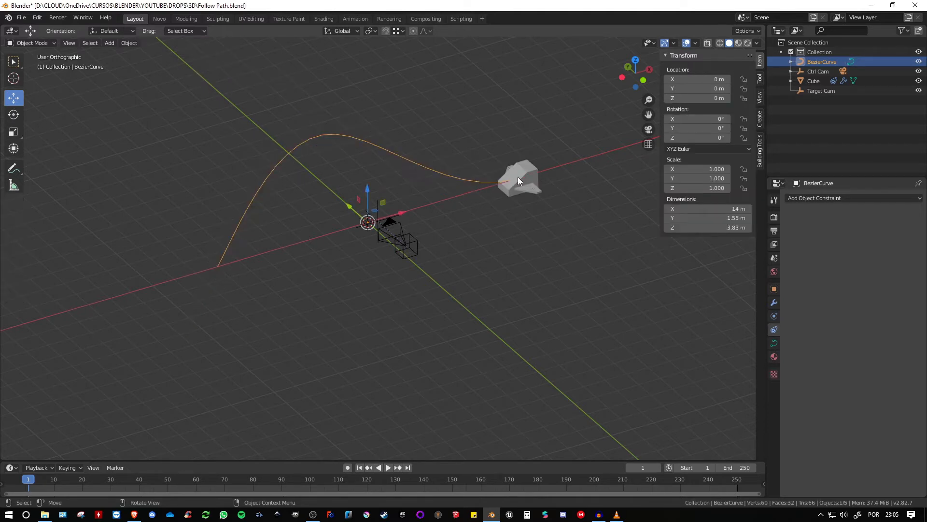
Try sliding the Cube along the reversed curve by changing its Follow Path Offset.
{"action": "left_click", "coordinate": [518, 177]}
{"action": "mouse_move", "coordinate": [889, 269]}
{"action": "left_mouse_down"}
{"action": "mouse_move", "coordinate": [831, 269]}
{"action": "mouse_move", "coordinate": [895, 269]}
{"action": "left_mouse_up"}
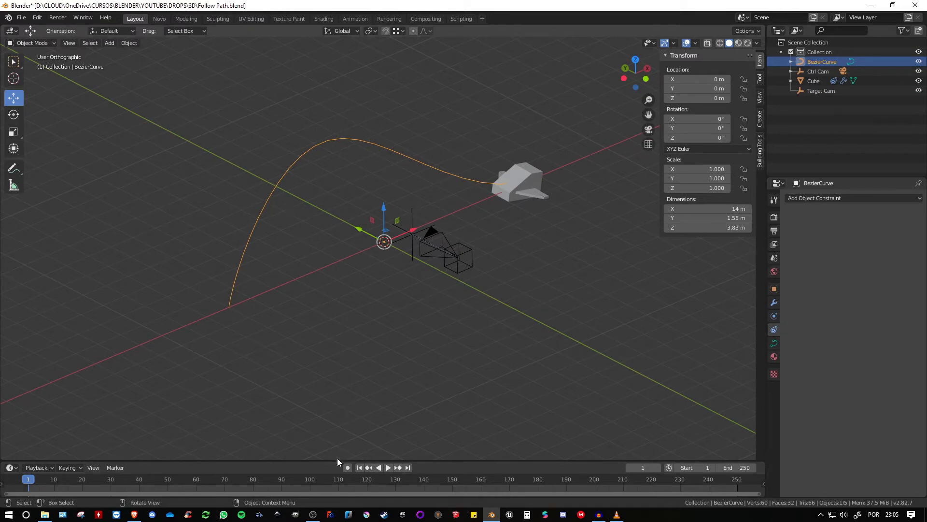
Enlarge the timeline area and keyframe the Cube's Follow Path Offset at 0 on frame 1.
{"action": "left_click_drag", "start_coordinate": [337, 459], "coordinate": [257, 408]}
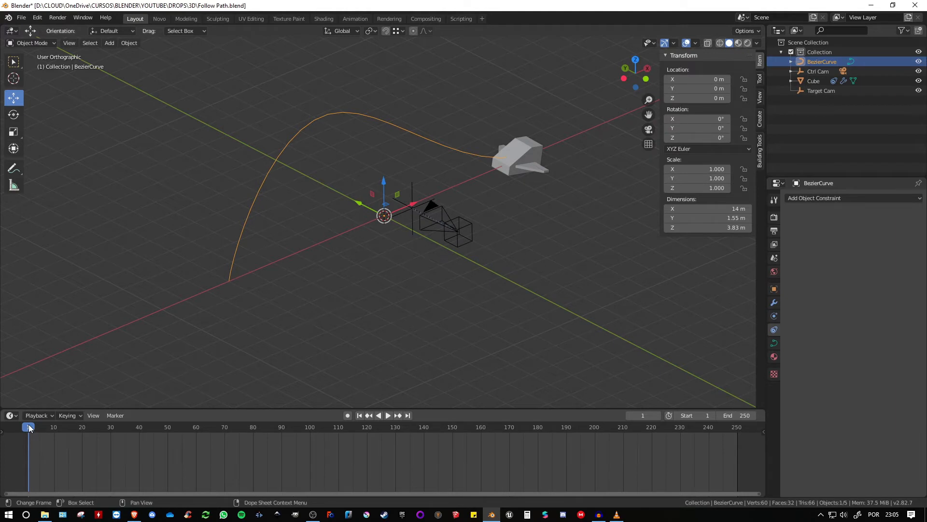
{"action": "key", "text": "space"}
{"action": "left_click_drag", "start_coordinate": [28, 424], "coordinate": [28, 448]}
{"action": "left_click", "coordinate": [508, 164]}
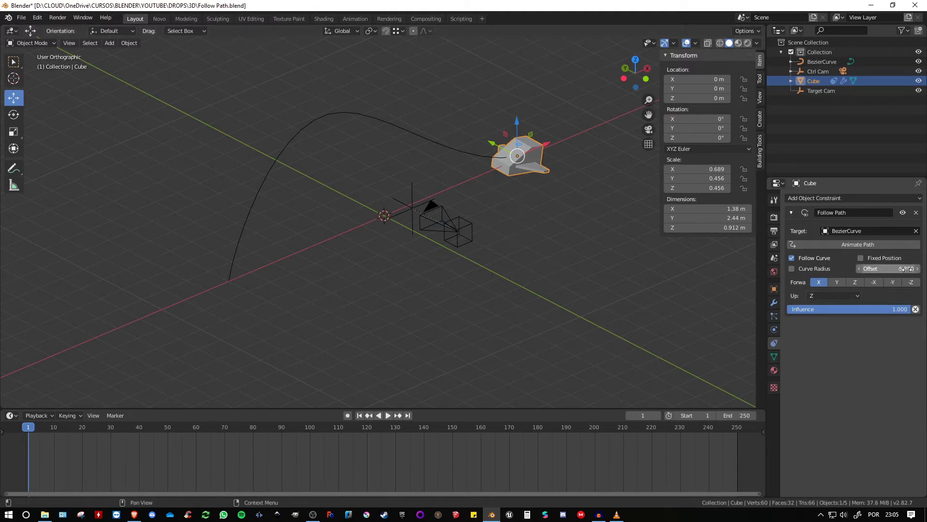
{"action": "left_click", "coordinate": [882, 269]}
{"action": "type", "text": "0"}
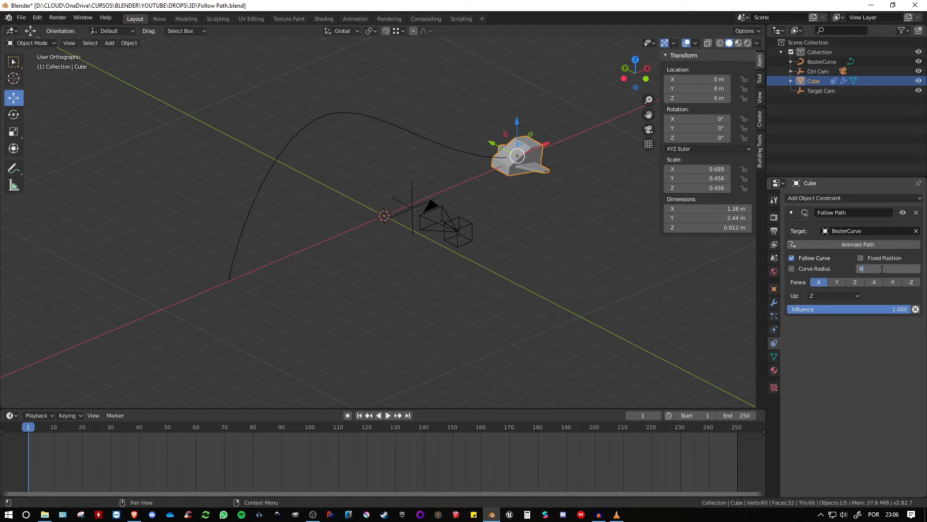
{"action": "key", "text": "Return"}
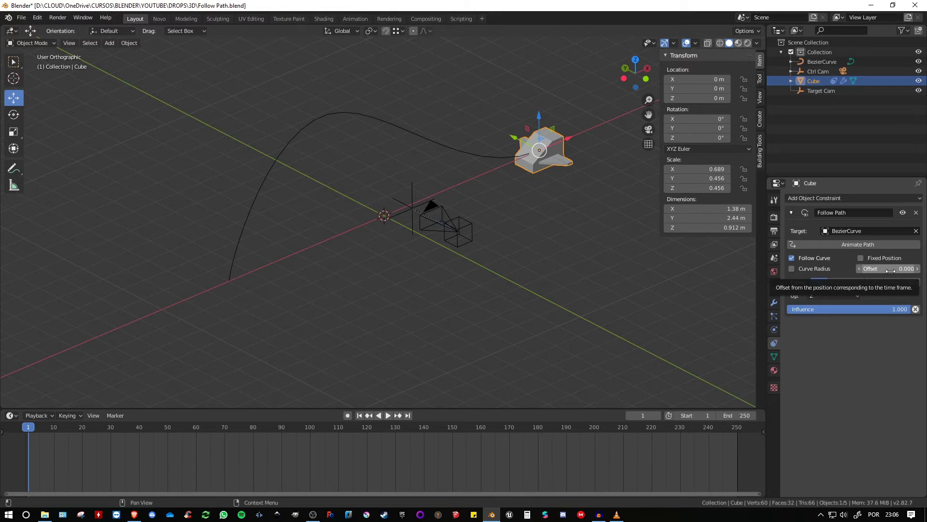
{"action": "key", "text": "i"}
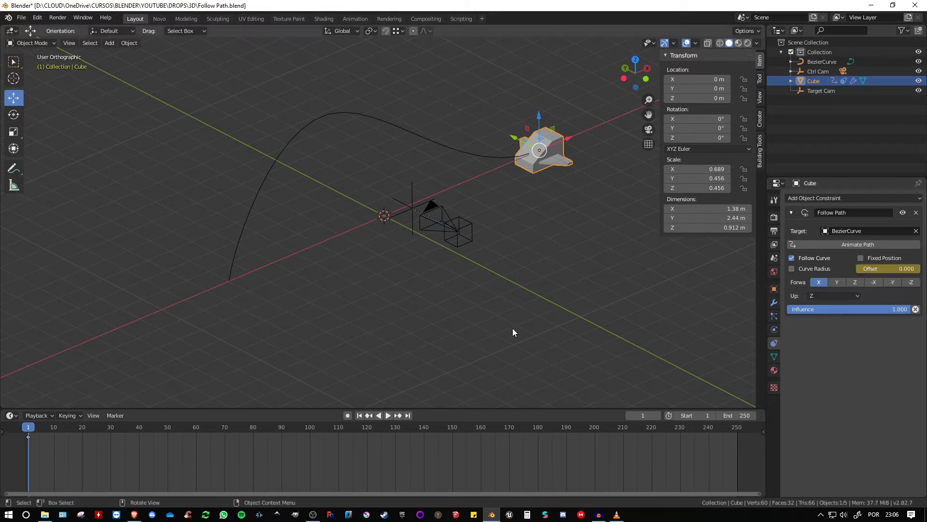
Keyframe the Cube's Follow Path Offset at -100 on frame 250 and return the timeline to frame 1.
{"action": "key", "text": "space"}
{"action": "left_click_drag", "start_coordinate": [66, 428], "coordinate": [738, 437]}
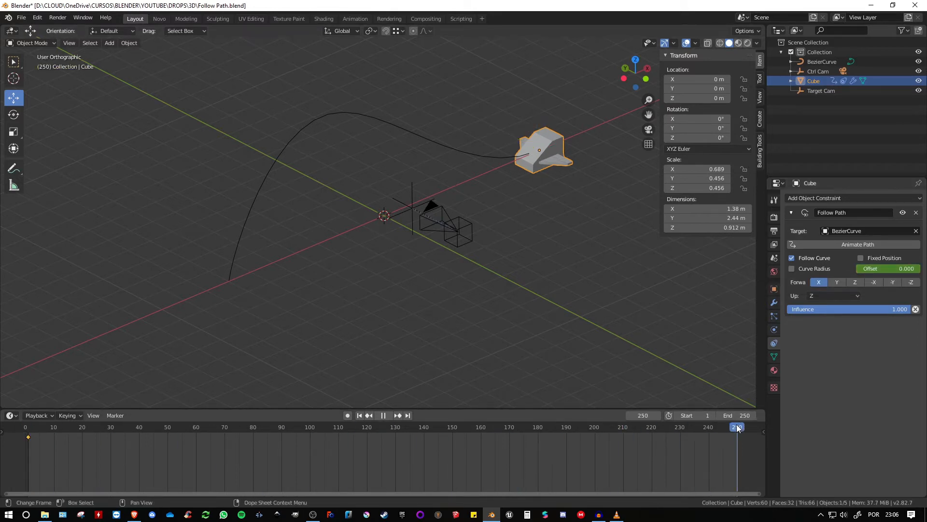
{"action": "left_click", "coordinate": [896, 268]}
{"action": "type", "text": "-1"}
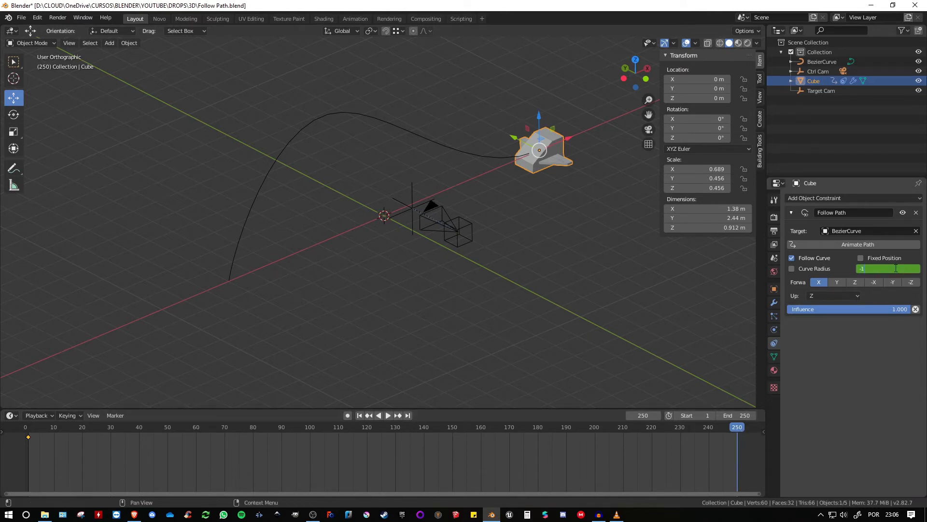
{"action": "key", "text": "Return"}
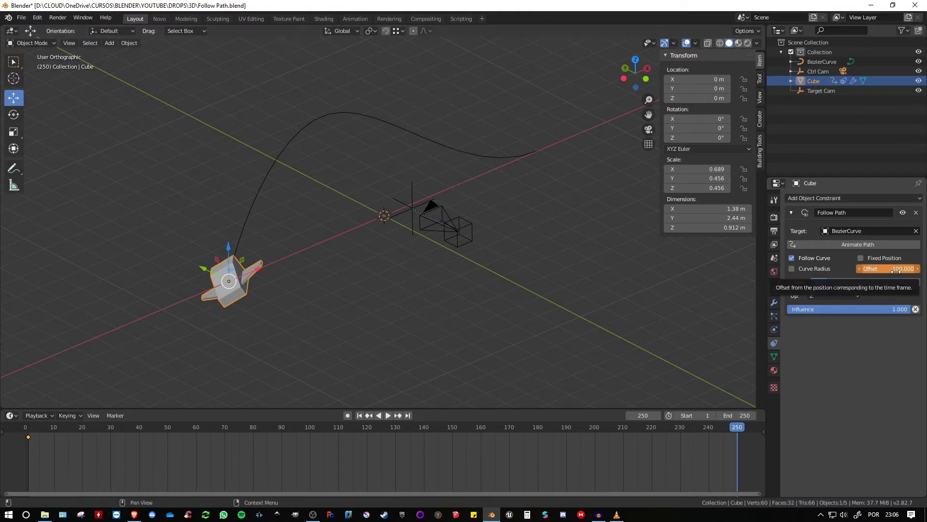
{"action": "key", "text": "i"}
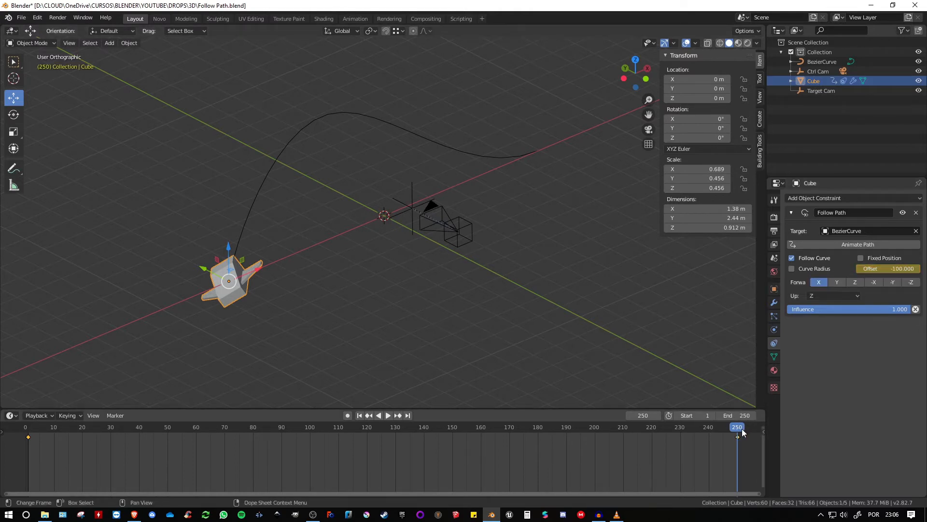
{"action": "left_click_drag", "start_coordinate": [742, 430], "coordinate": [29, 477]}
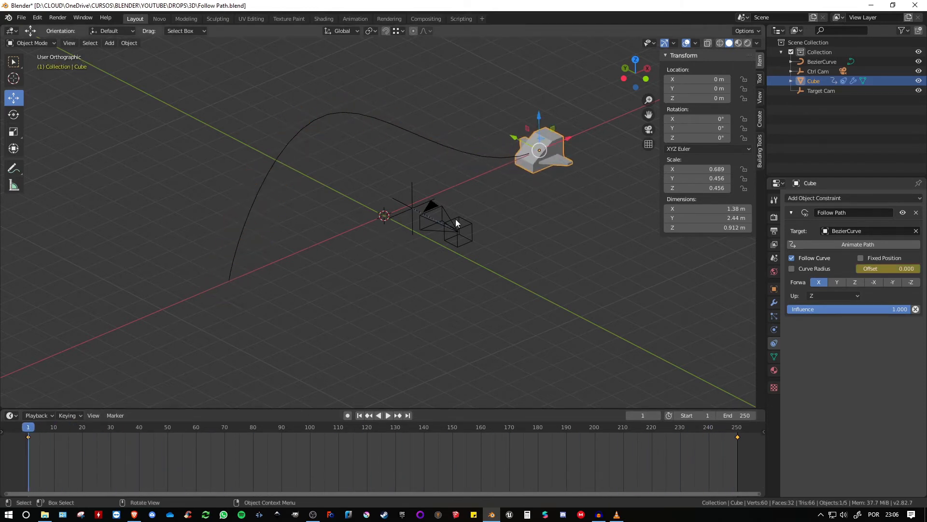
Duplicate the Bezier curve and move the copy along Y to about 7.22 m.
{"action": "middle_click_drag", "start_coordinate": [456, 210], "coordinate": [571, 230]}
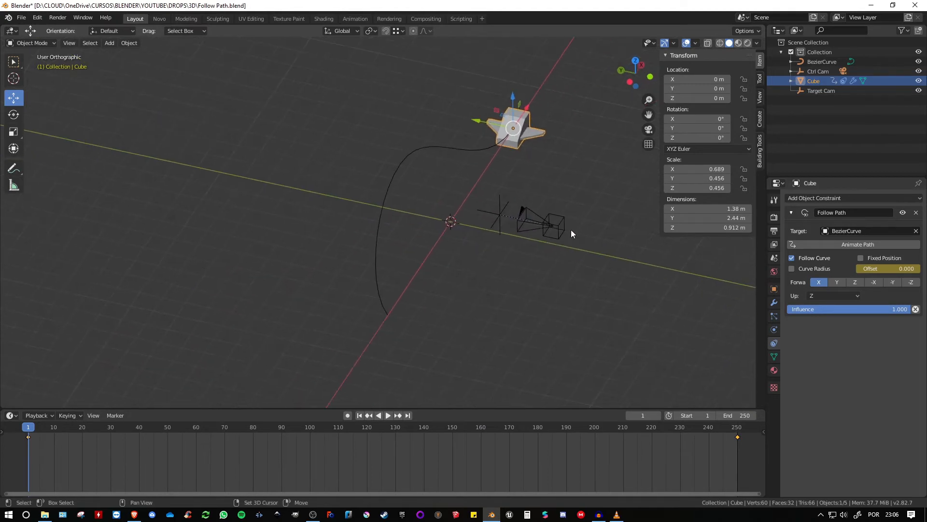
{"action": "left_click", "coordinate": [444, 152]}
{"action": "key", "text": "shift+d"}
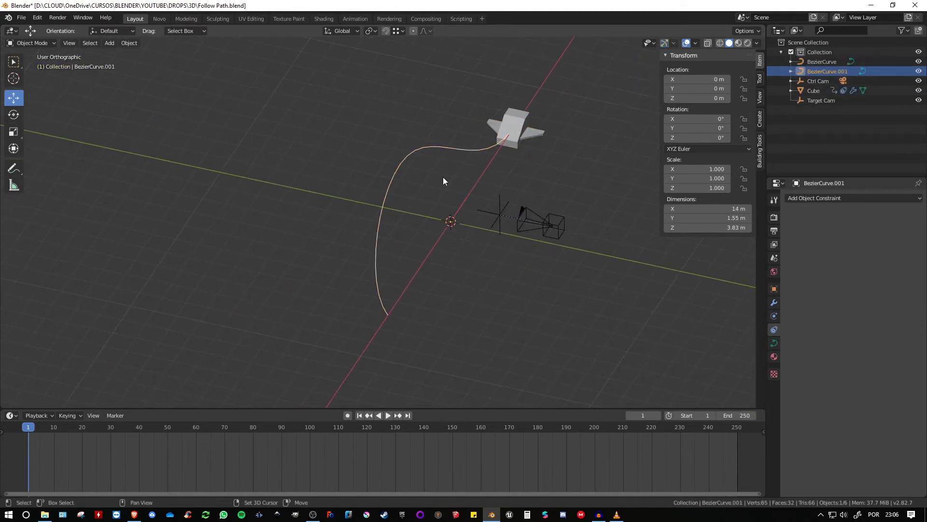
{"action": "right_click", "coordinate": [442, 177]}
{"action": "left_click_drag", "start_coordinate": [413, 219], "coordinate": [240, 204]}
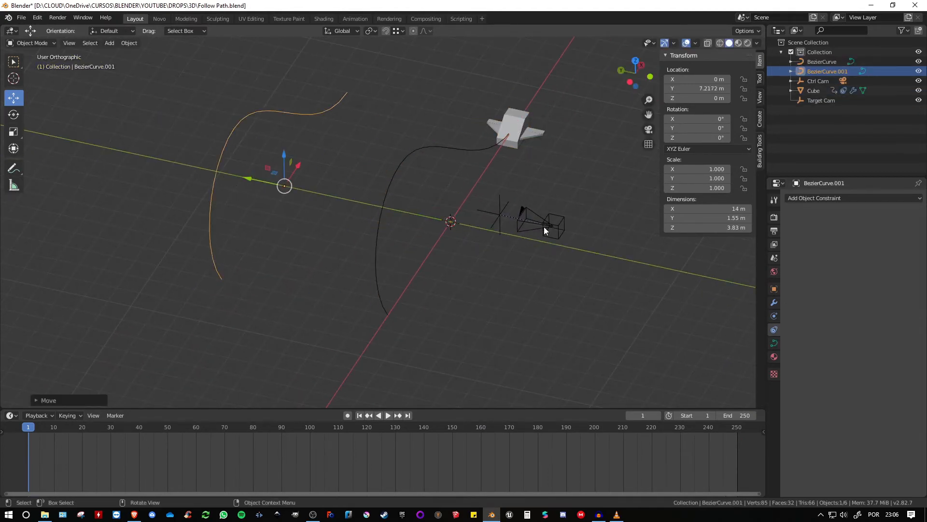
Add a Follow Path constraint to the Ctrl Cam empty with the duplicated curve BezierCurve.001 as its target.
{"action": "middle_click_drag", "start_coordinate": [579, 212], "coordinate": [583, 211], "text": "shift"}
{"action": "left_click", "coordinate": [564, 233]}
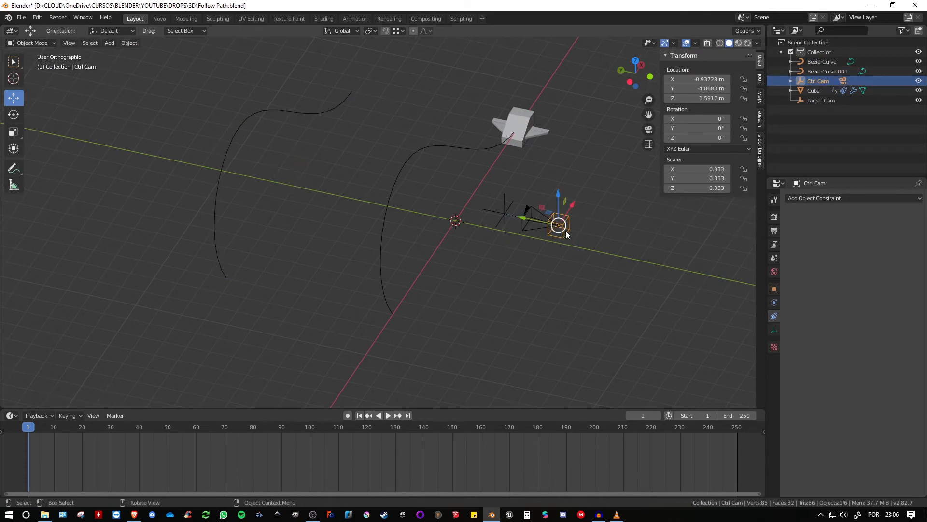
{"action": "mouse_move", "coordinate": [566, 230]}
{"action": "left_mouse_down"}
{"action": "mouse_move", "coordinate": [569, 161]}
{"action": "mouse_move", "coordinate": [580, 198]}
{"action": "mouse_move", "coordinate": [573, 215]}
{"action": "left_mouse_up"}
{"action": "left_click", "coordinate": [821, 199]}
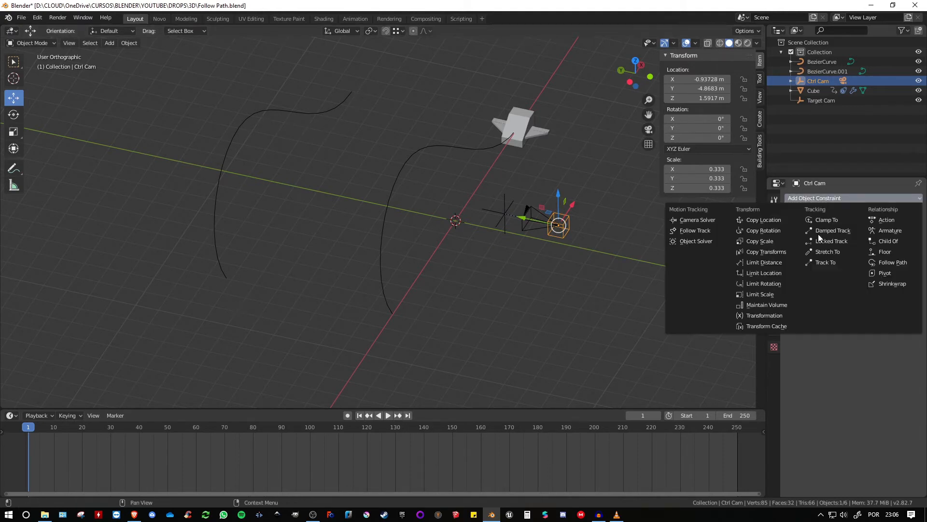
{"action": "left_click", "coordinate": [889, 262]}
{"action": "left_click", "coordinate": [916, 232]}
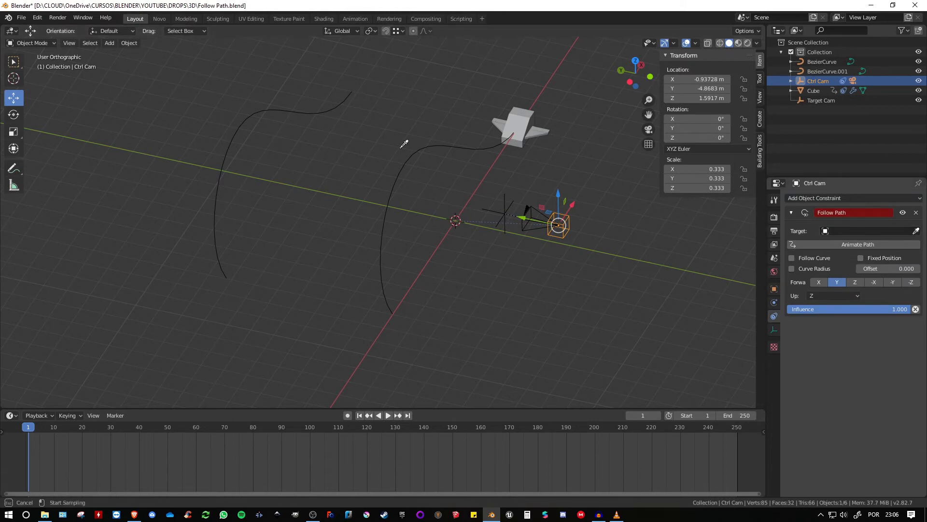
{"action": "left_click", "coordinate": [309, 112]}
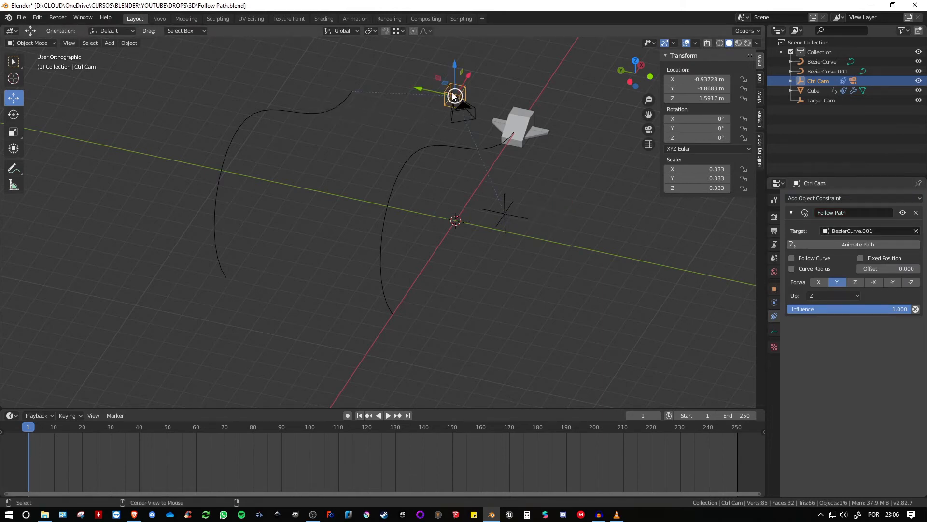
Clear the Ctrl Cam's location to place it directly on the duplicated curve.
{"action": "key", "text": "alt+g"}
{"action": "middle_click_drag", "start_coordinate": [394, 102], "coordinate": [448, 129]}
{"action": "scroll", "coordinate": [437, 124], "scroll_direction": "down", "scroll_amount": 1}
{"action": "scroll", "coordinate": [447, 129], "scroll_direction": "down", "scroll_amount": 1}
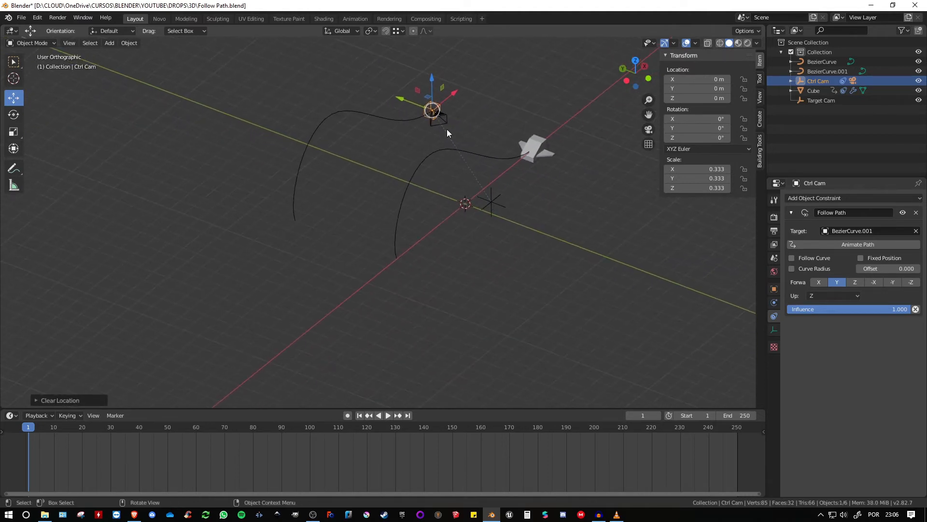
{"action": "scroll", "coordinate": [448, 129], "scroll_direction": "up", "scroll_amount": 1}
Try shifting the Ctrl Cam along the duplicated curve to an Offset of -7.8 and set the Offset back to 0.
{"action": "left_click_drag", "start_coordinate": [897, 268], "coordinate": [805, 253]}
{"action": "right_click", "coordinate": [846, 269]}
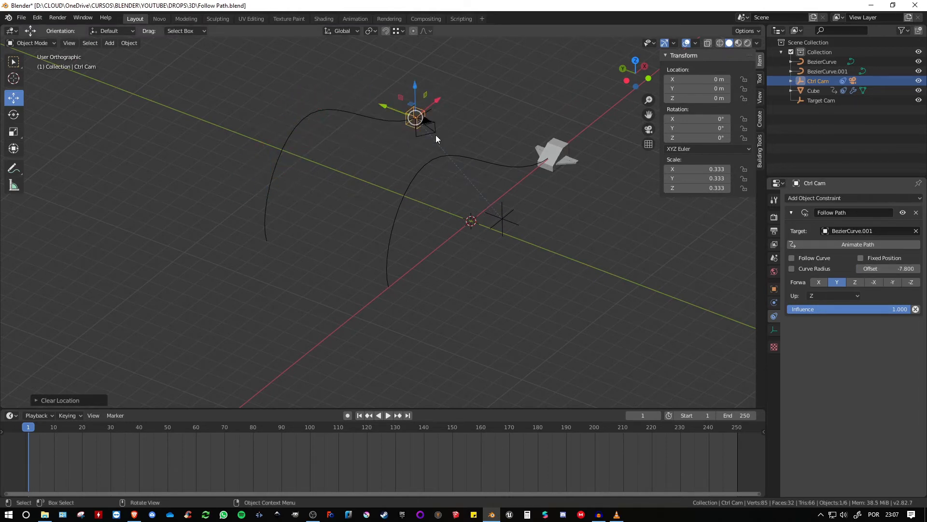
{"action": "middle_click_drag", "start_coordinate": [411, 119], "coordinate": [371, 109]}
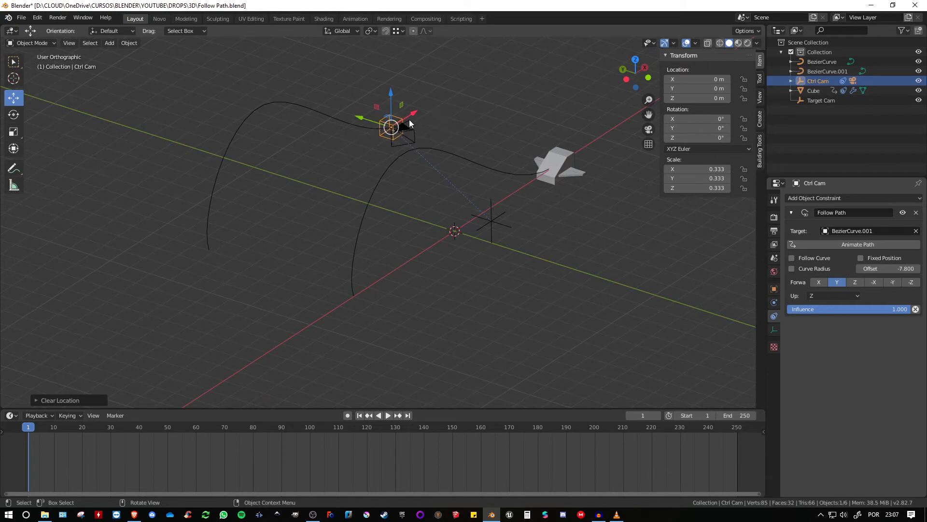
{"action": "middle_click_drag", "start_coordinate": [409, 123], "coordinate": [456, 143]}
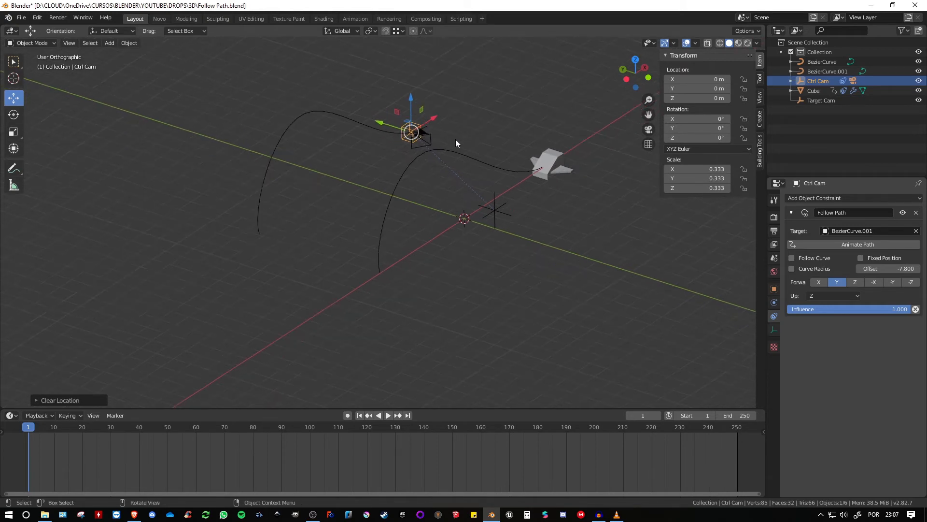
{"action": "scroll", "coordinate": [605, 209], "scroll_direction": "up", "scroll_amount": 2}
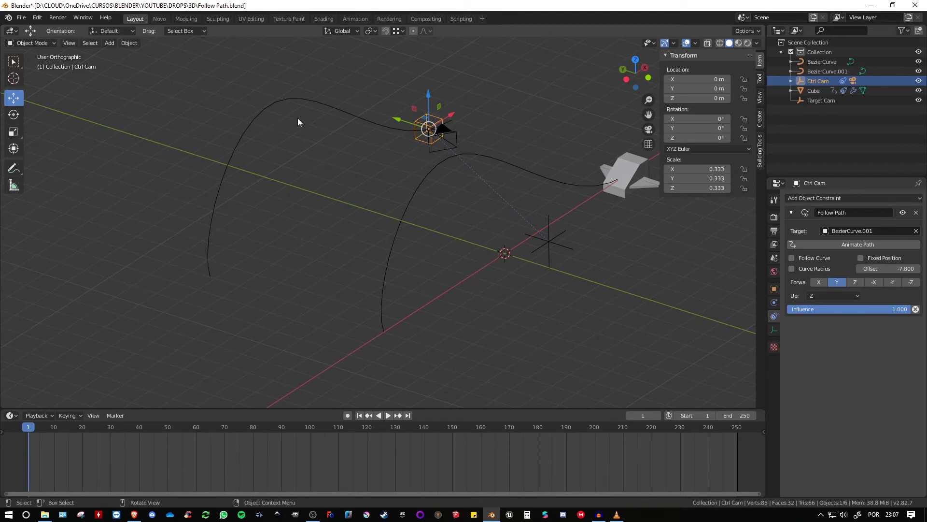
{"action": "left_click", "coordinate": [912, 269]}
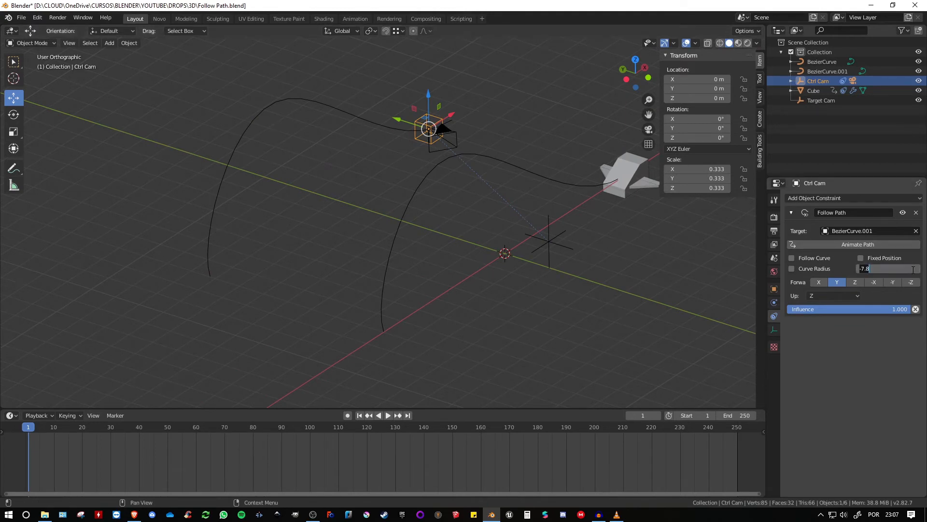
{"action": "type", "text": "0"}
{"action": "key", "text": "Return"}
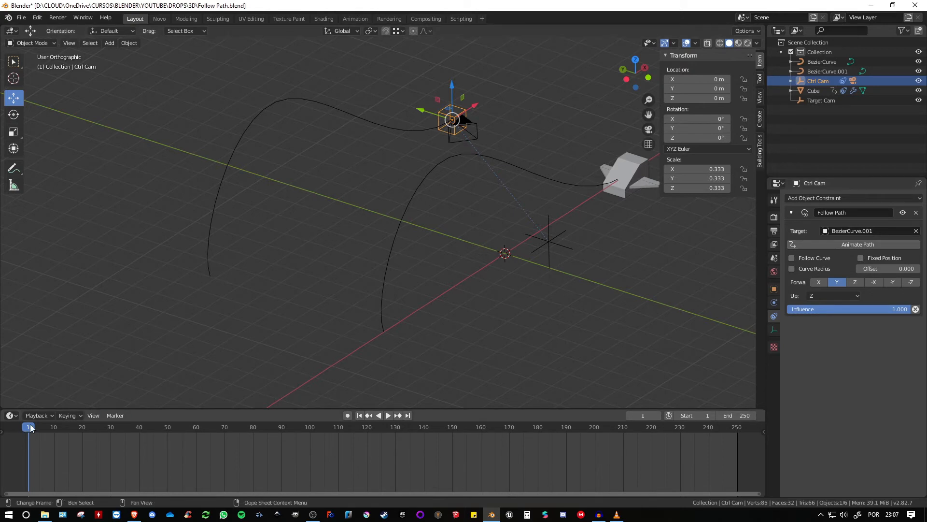
Set the Path Animation Frames of the duplicated curve BezierCurve.001 to 250.
{"action": "mouse_move", "coordinate": [30, 428]}
{"action": "left_mouse_down"}
{"action": "mouse_move", "coordinate": [324, 443]}
{"action": "mouse_move", "coordinate": [29, 446]}
{"action": "mouse_move", "coordinate": [149, 453]}
{"action": "mouse_move", "coordinate": [315, 445]}
{"action": "mouse_move", "coordinate": [29, 443]}
{"action": "left_mouse_up"}
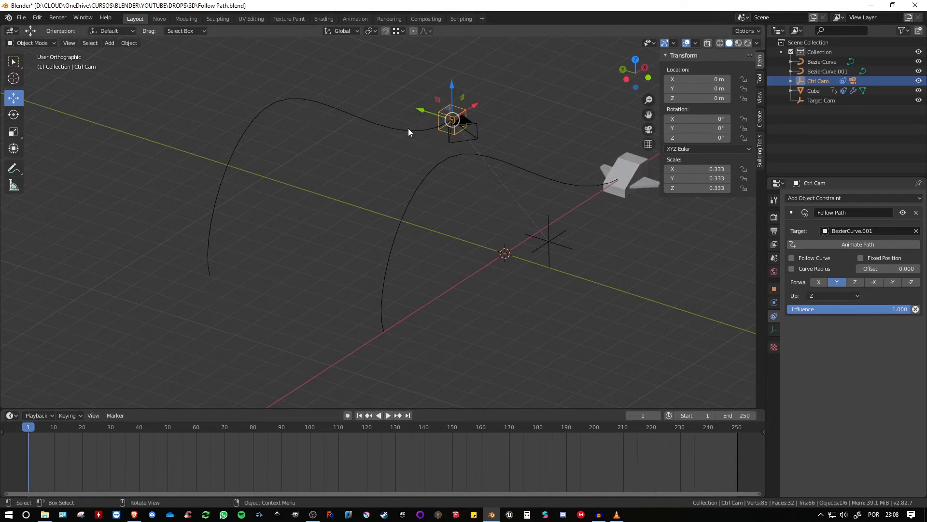
{"action": "left_click", "coordinate": [384, 127]}
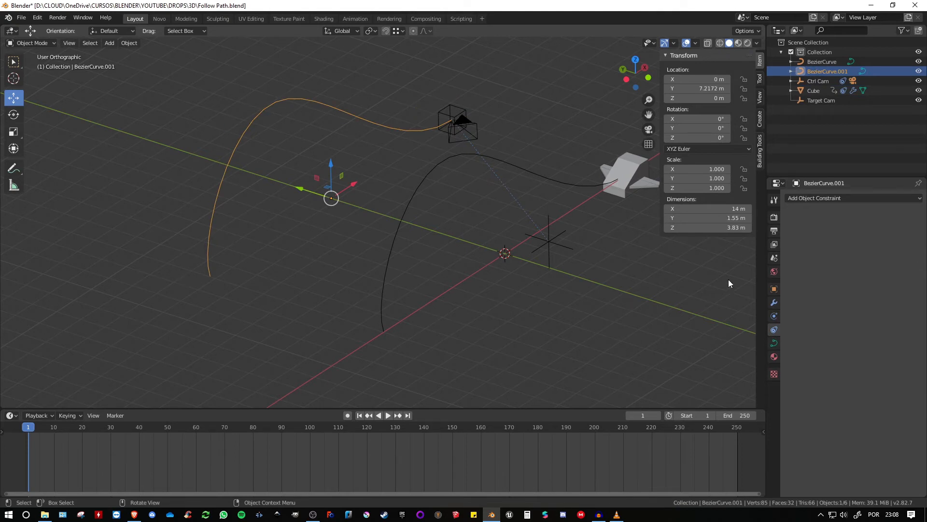
{"action": "left_click", "coordinate": [775, 343]}
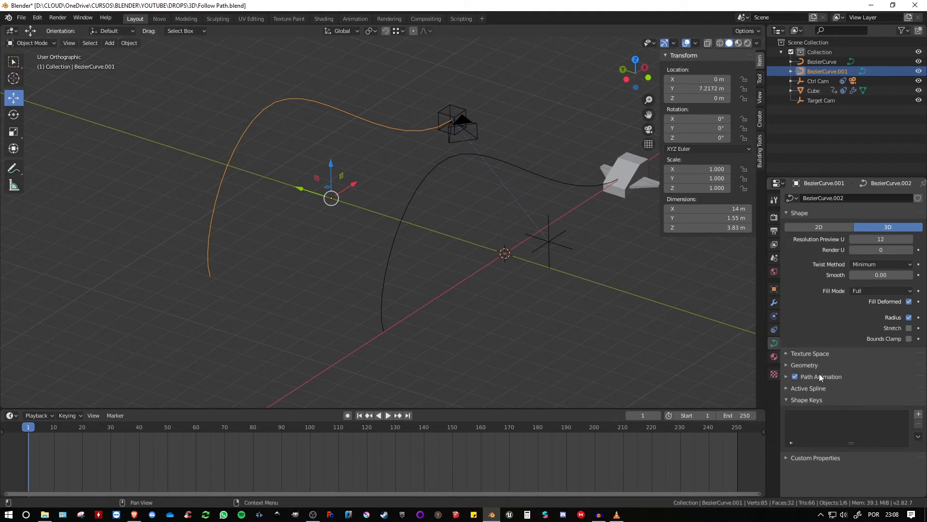
{"action": "left_click", "coordinate": [786, 376]}
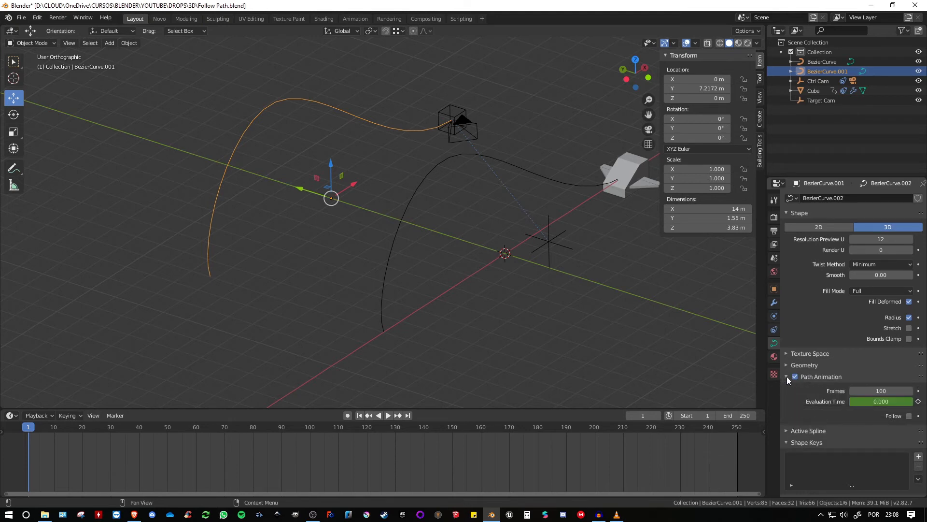
{"action": "scroll", "coordinate": [845, 403], "scroll_direction": "down", "scroll_amount": 1}
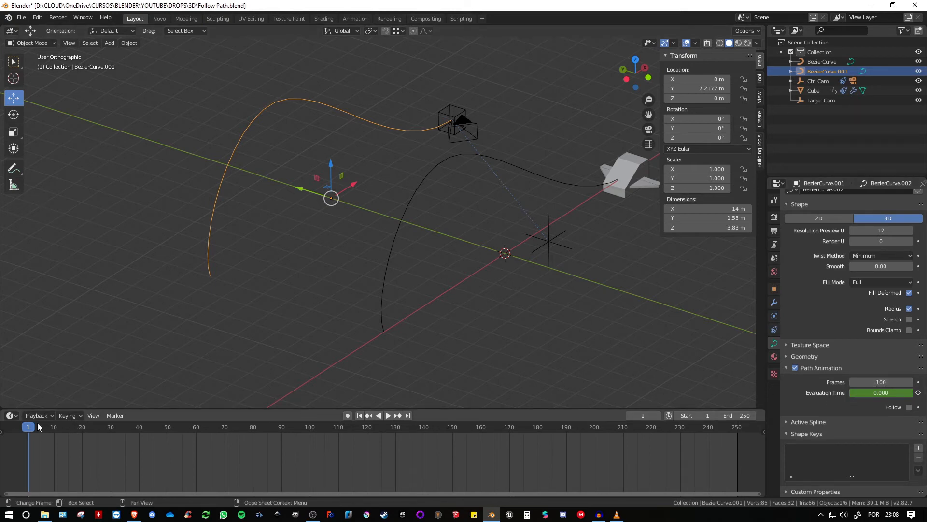
{"action": "left_click_drag", "start_coordinate": [39, 427], "coordinate": [365, 434]}
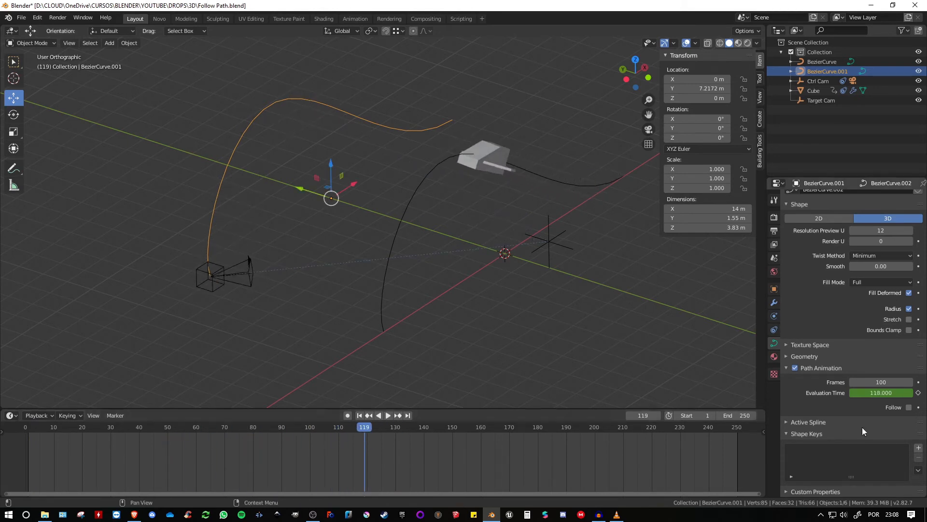
{"action": "left_click", "coordinate": [872, 384]}
{"action": "type", "text": "250"}
{"action": "key", "text": "Return"}
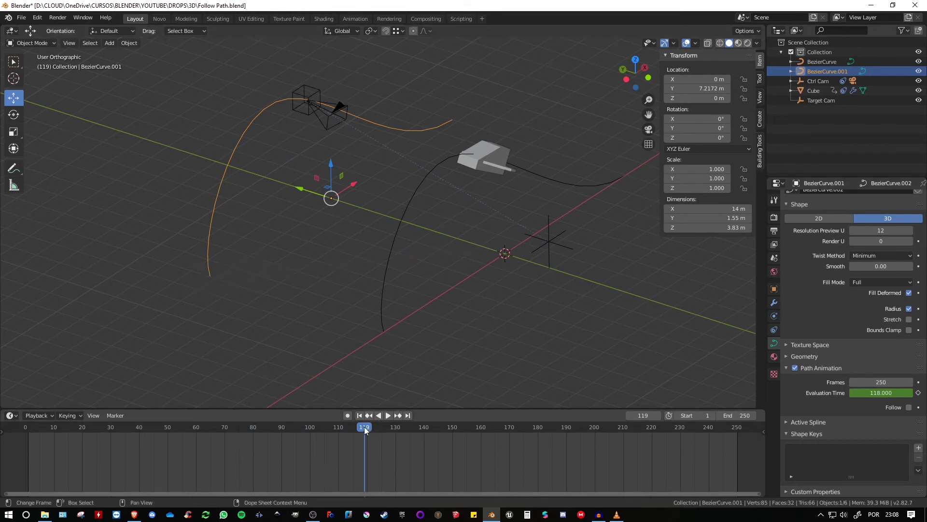
Play the animation from the start to check the camera's movement along its curve, and return to frame 1.
{"action": "left_click_drag", "start_coordinate": [363, 428], "coordinate": [25, 434]}
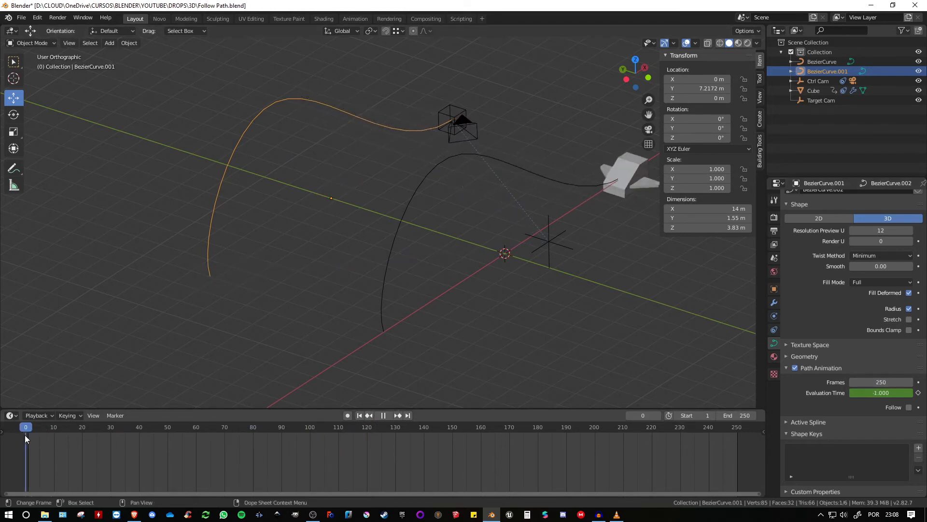
{"action": "key", "text": "space"}
{"action": "left_click_drag", "start_coordinate": [129, 435], "coordinate": [28, 435]}
{"action": "key", "text": "space"}
Display the Cube's Follow Path Offset curve in an enlarged Graph Editor in place of the Timeline, fitting the whole curve in view.
{"action": "left_click", "coordinate": [611, 192]}
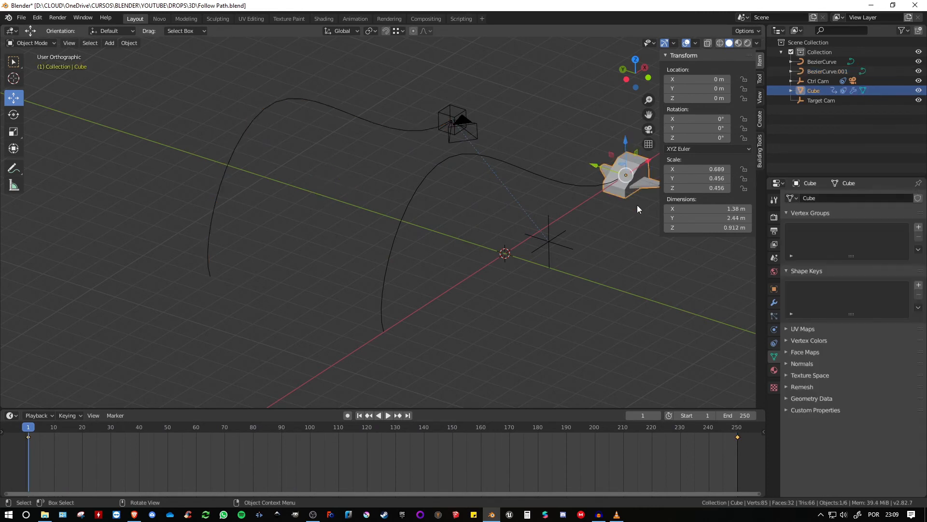
{"action": "left_click", "coordinate": [774, 343]}
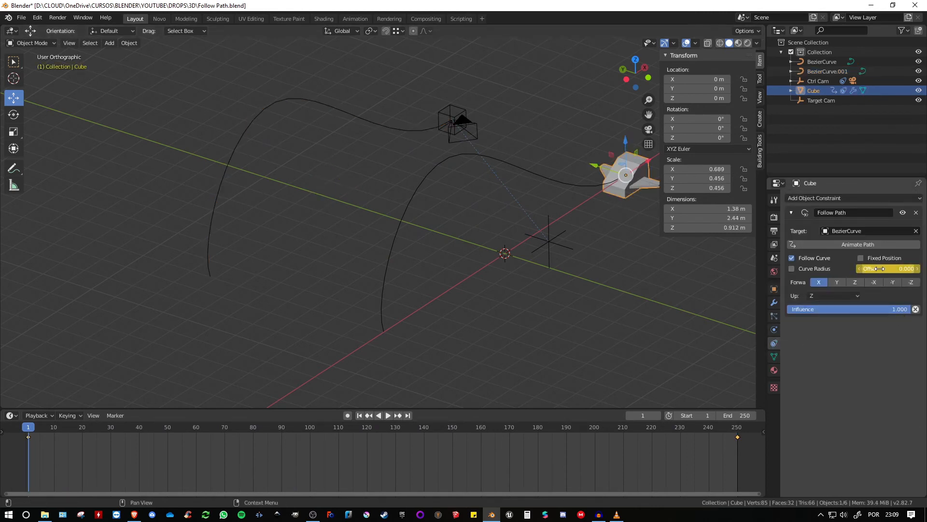
{"action": "left_click", "coordinate": [9, 415]}
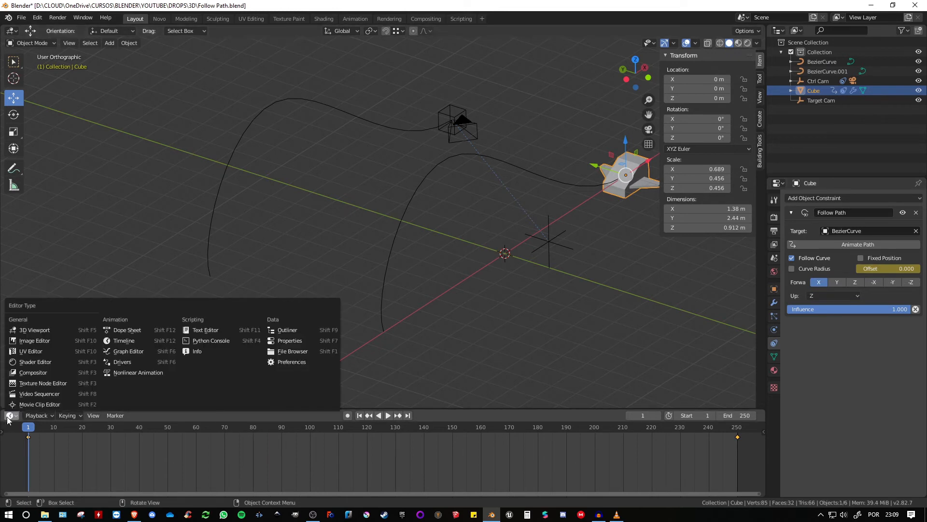
{"action": "left_click", "coordinate": [121, 352]}
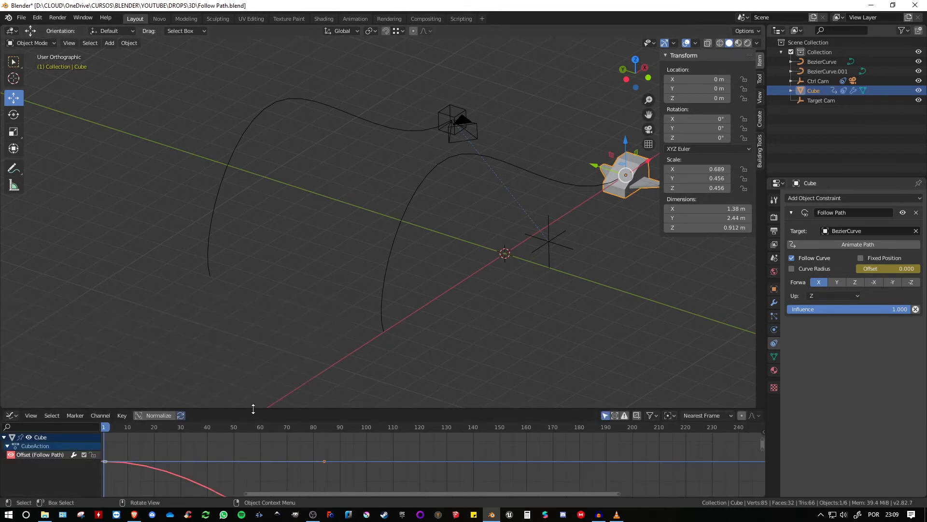
{"action": "left_click_drag", "start_coordinate": [253, 414], "coordinate": [267, 261]}
{"action": "middle_click_drag", "start_coordinate": [275, 410], "coordinate": [310, 330]}
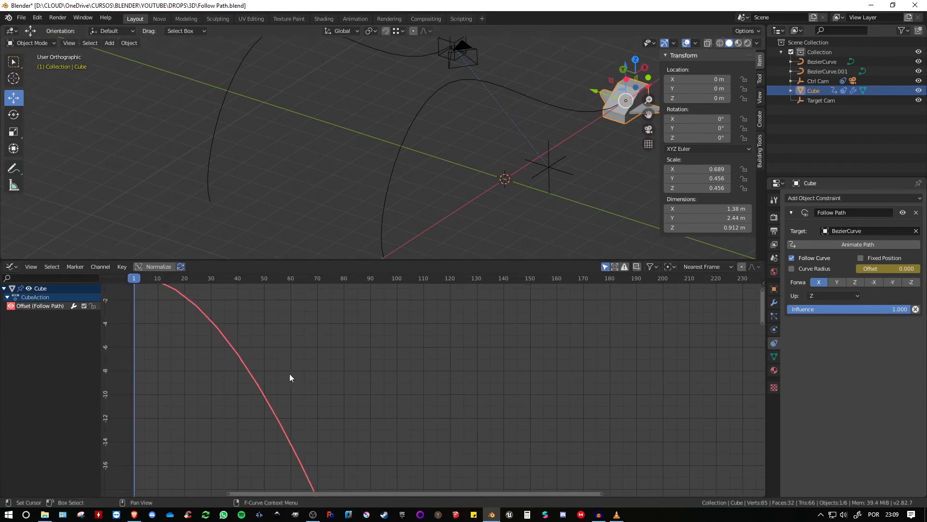
{"action": "key", "text": "Home"}
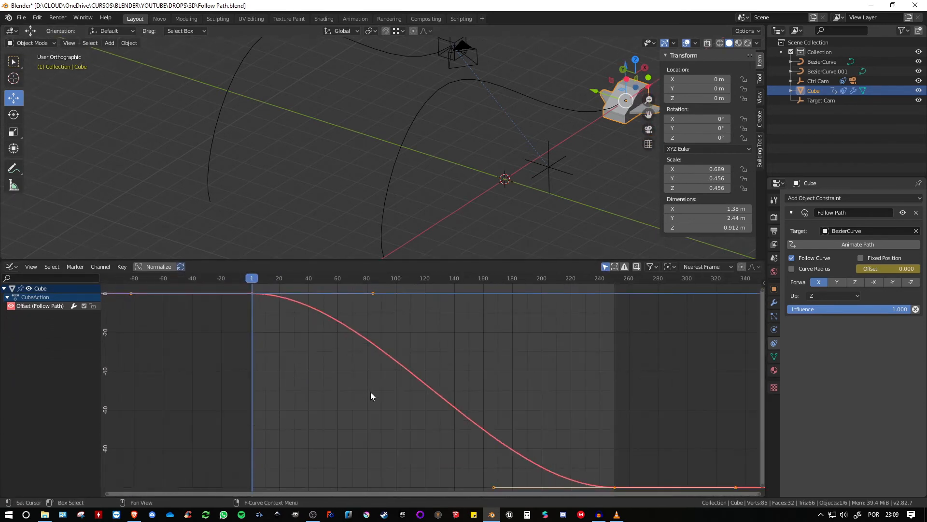
Normalize the Graph Editor's curve display and reduce the editor's height to enlarge the 3D viewport.
{"action": "left_click", "coordinate": [155, 267]}
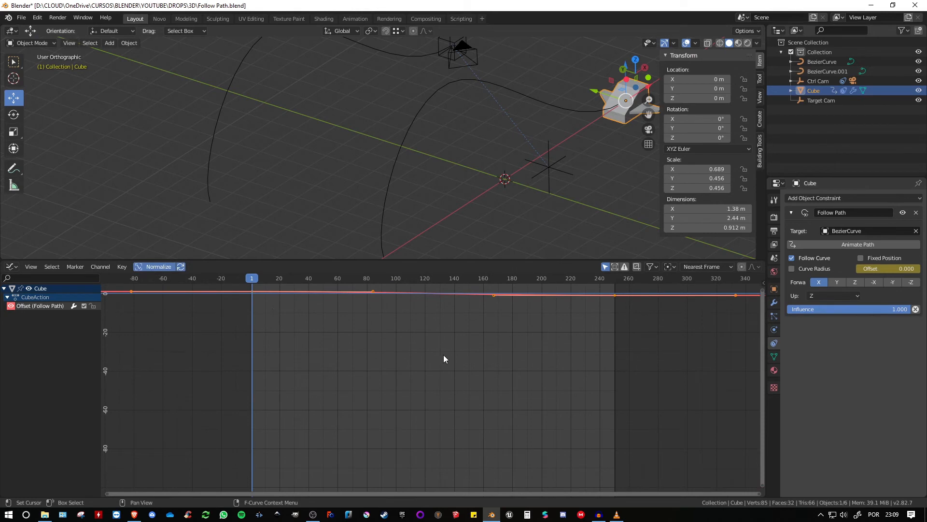
{"action": "key", "text": "Home"}
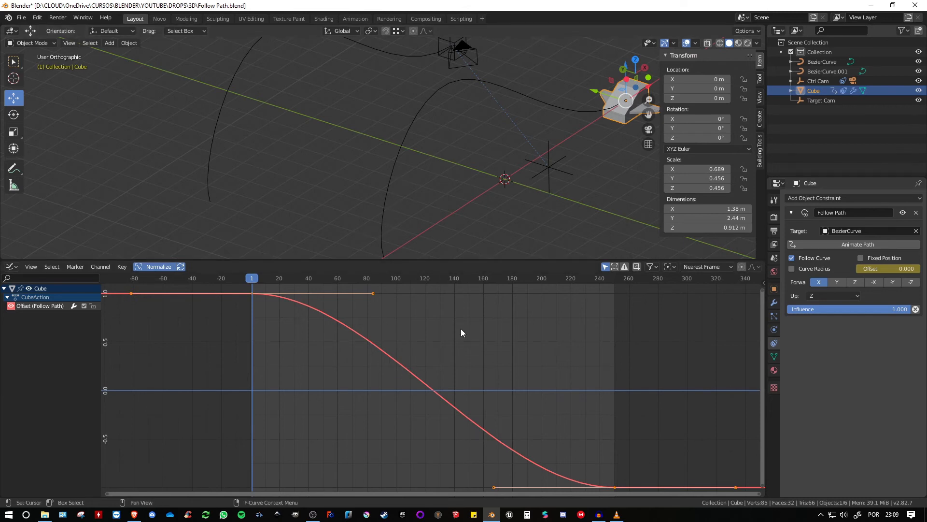
{"action": "scroll", "coordinate": [451, 170], "scroll_direction": "down", "scroll_amount": 3}
{"action": "left_click_drag", "start_coordinate": [450, 260], "coordinate": [450, 371]}
Select the Target Cam empty and scrub to frame 97 and back to the start, examining where the camera aims relative to the Cube.
{"action": "scroll", "coordinate": [448, 259], "scroll_direction": "up", "scroll_amount": 3}
{"action": "middle_click_drag", "start_coordinate": [431, 210], "coordinate": [451, 216]}
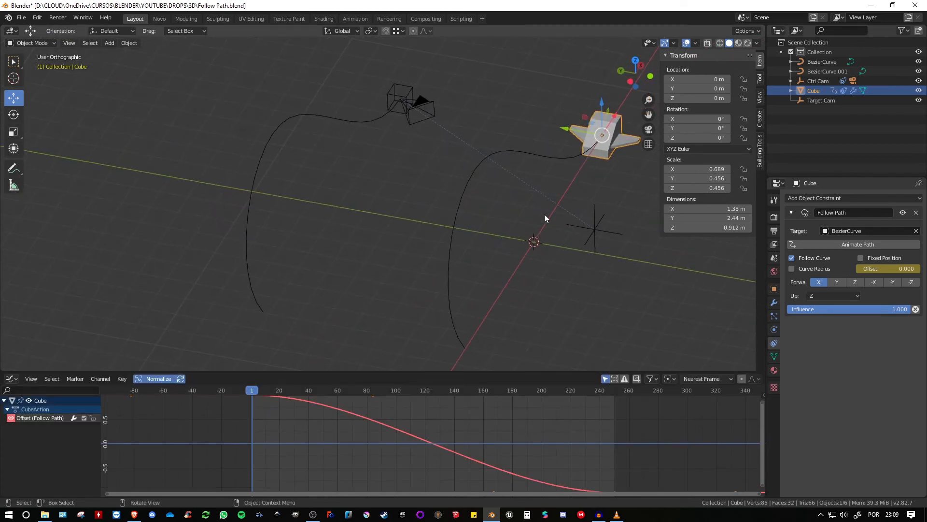
{"action": "left_click", "coordinate": [595, 233]}
{"action": "middle_click_drag", "start_coordinate": [514, 211], "coordinate": [504, 211], "text": "shift"}
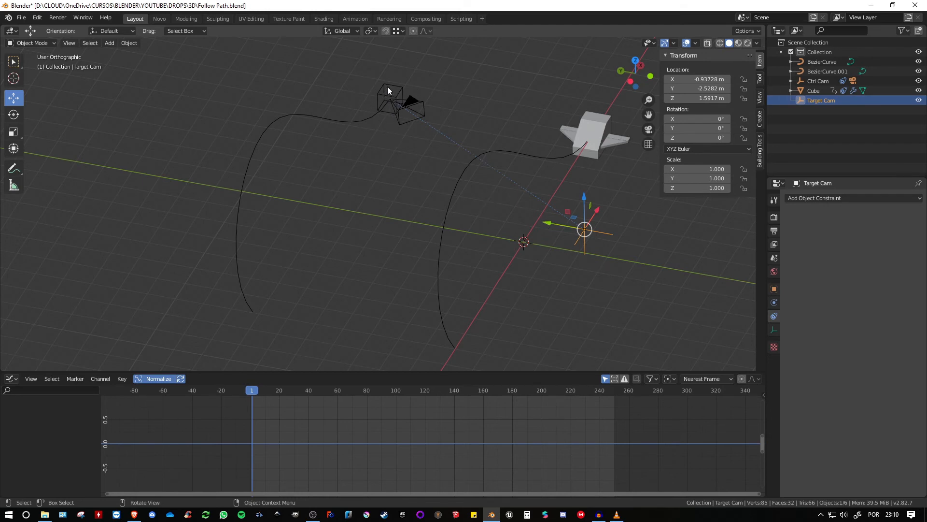
{"action": "left_click_drag", "start_coordinate": [243, 390], "coordinate": [391, 390]}
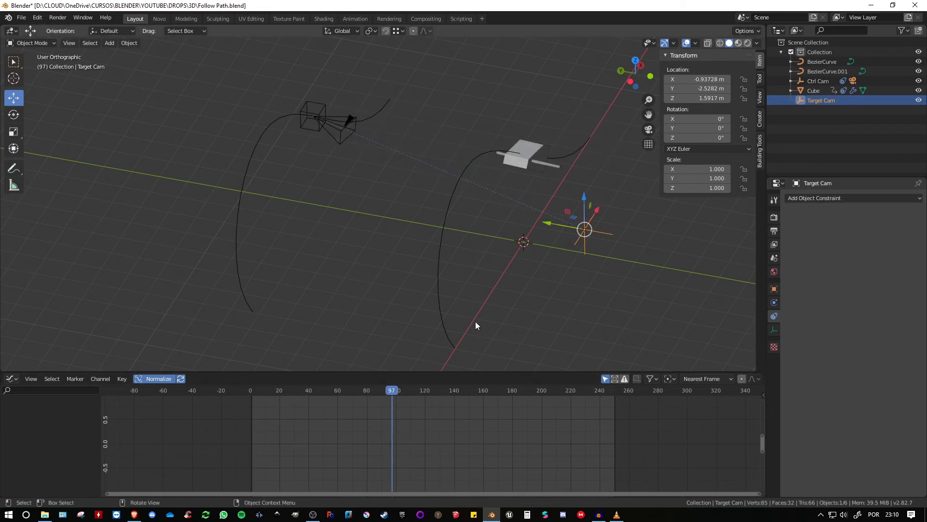
{"action": "middle_click_drag", "start_coordinate": [583, 246], "coordinate": [540, 229]}
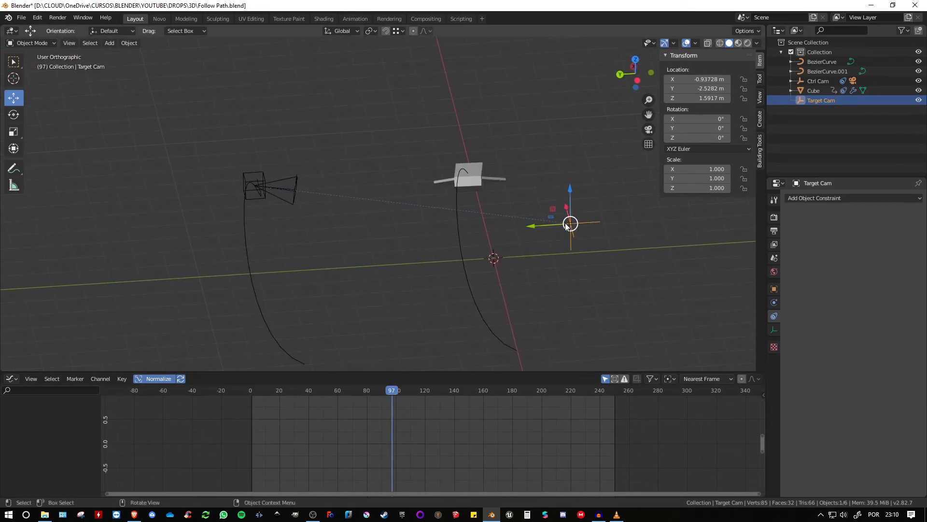
{"action": "middle_click_drag", "start_coordinate": [554, 225], "coordinate": [578, 164]}
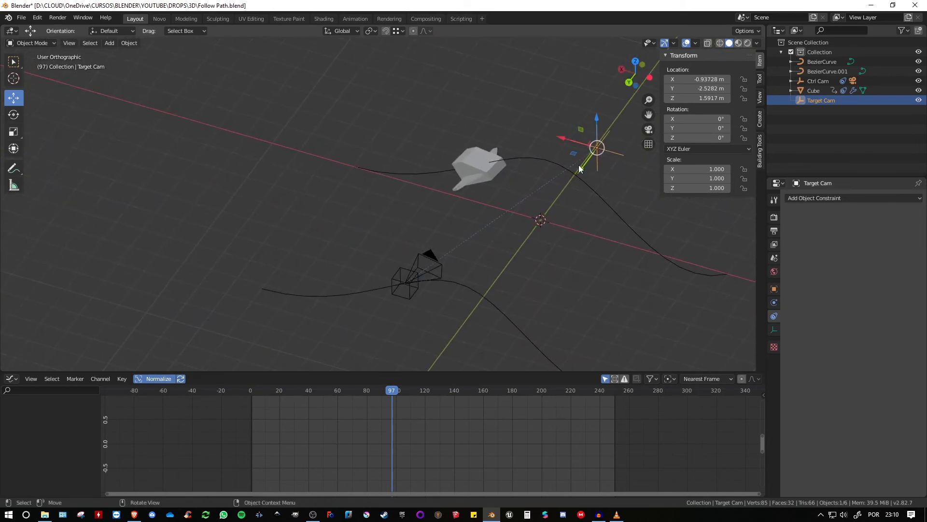
{"action": "left_click_drag", "start_coordinate": [395, 389], "coordinate": [253, 396]}
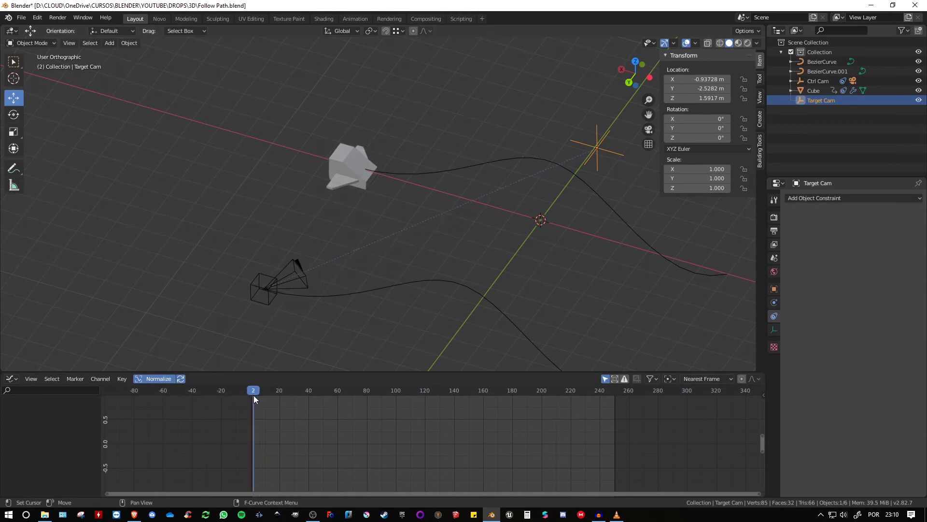
{"action": "middle_click_drag", "start_coordinate": [400, 241], "coordinate": [375, 237], "text": "shift"}
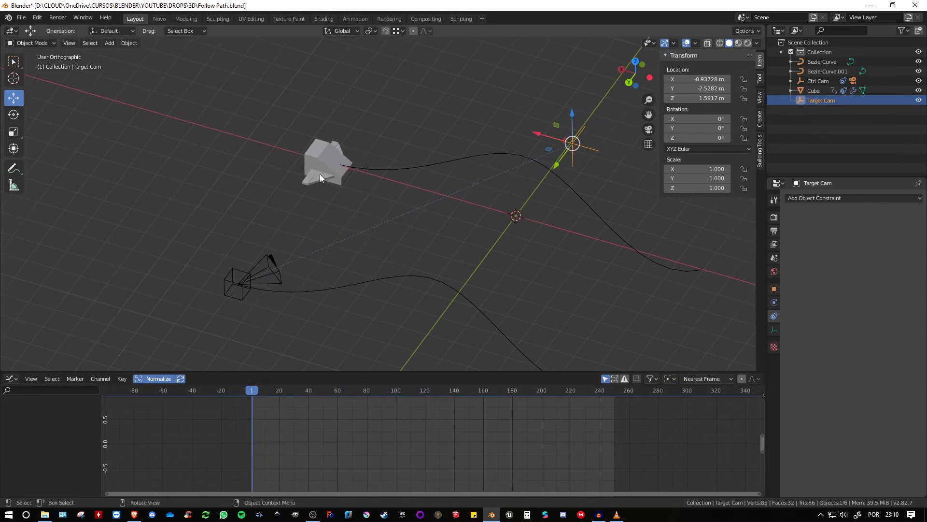
{"action": "middle_click_drag", "start_coordinate": [333, 177], "coordinate": [354, 175], "text": "shift"}
Snap the 3D cursor to the Cube and the Target Cam empty to the 3D cursor.
{"action": "left_click", "coordinate": [346, 155]}
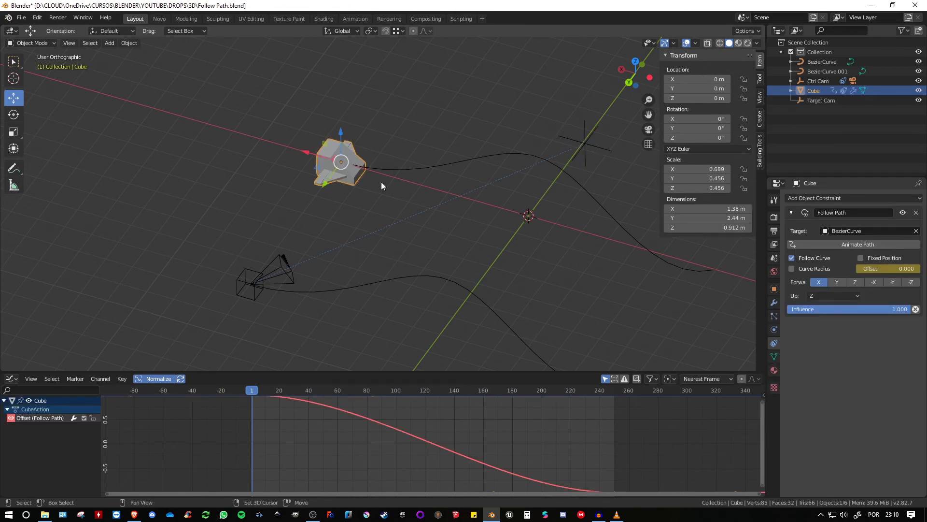
{"action": "key", "text": "shift+s"}
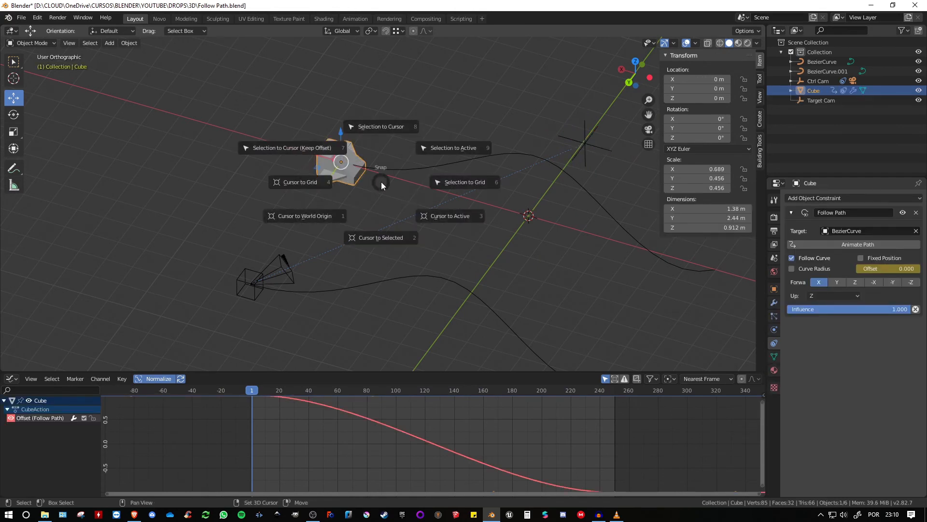
{"action": "left_click", "coordinate": [384, 238]}
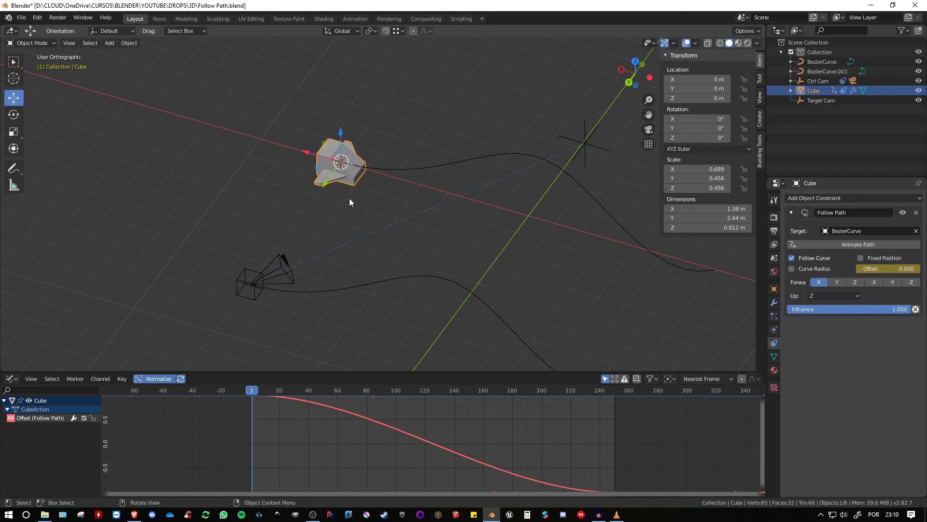
{"action": "left_click", "coordinate": [599, 146]}
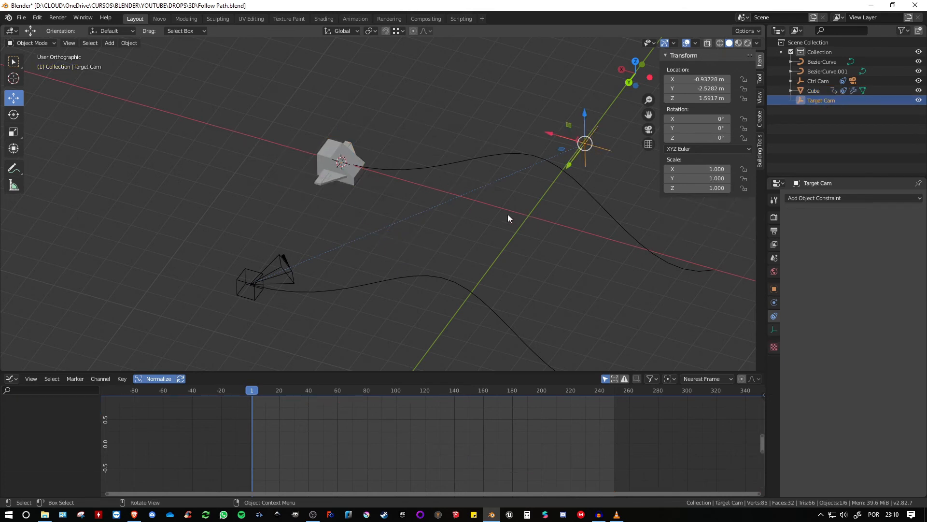
{"action": "key", "text": "shift+s"}
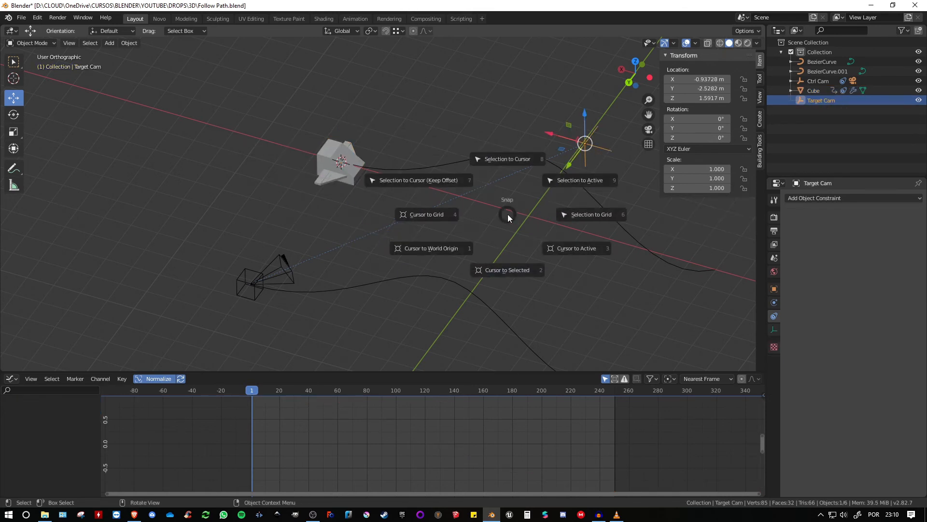
{"action": "left_click", "coordinate": [507, 159]}
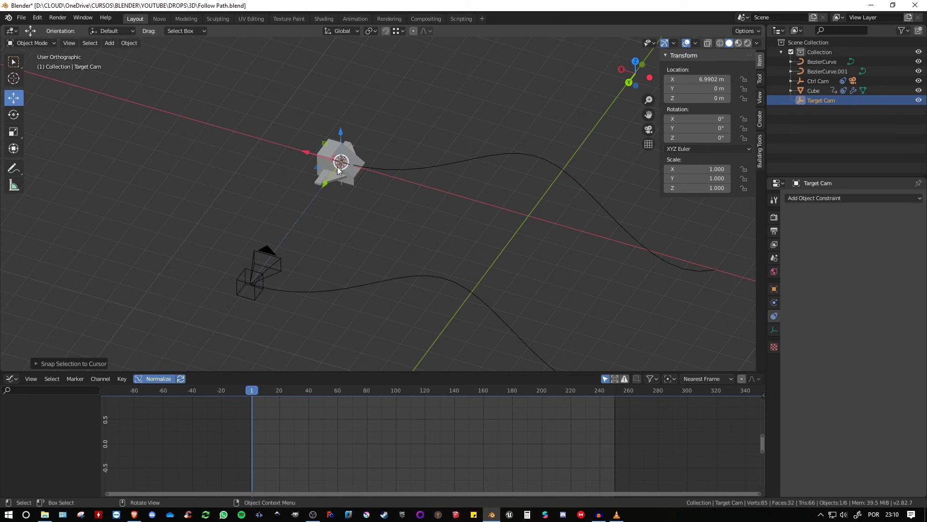
Parent the Target Cam empty to the Cube.
{"action": "scroll", "coordinate": [338, 176], "scroll_direction": "up", "scroll_amount": 4}
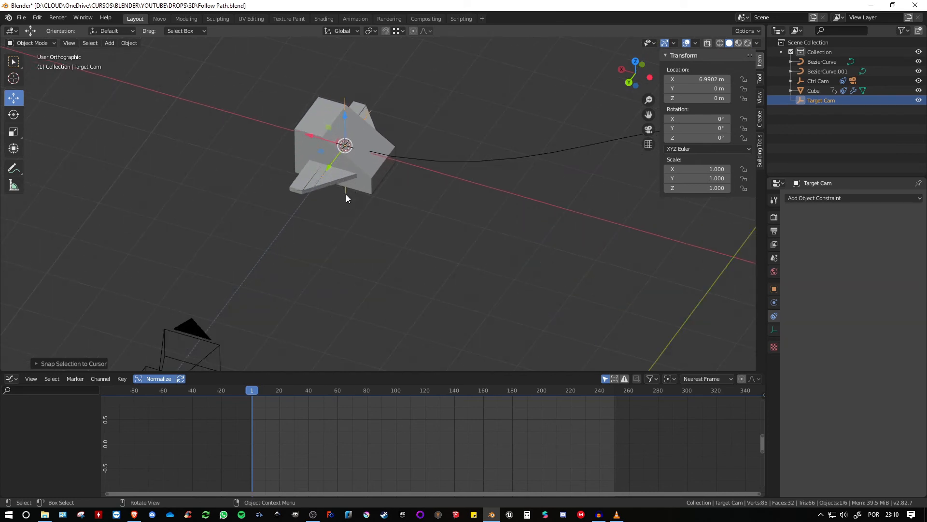
{"action": "mouse_move", "coordinate": [375, 185]}
{"action": "middle_mouse_down"}
{"action": "mouse_move", "coordinate": [374, 160]}
{"action": "mouse_move", "coordinate": [375, 178]}
{"action": "middle_mouse_up"}
{"action": "left_click", "coordinate": [371, 187], "text": "shift"}
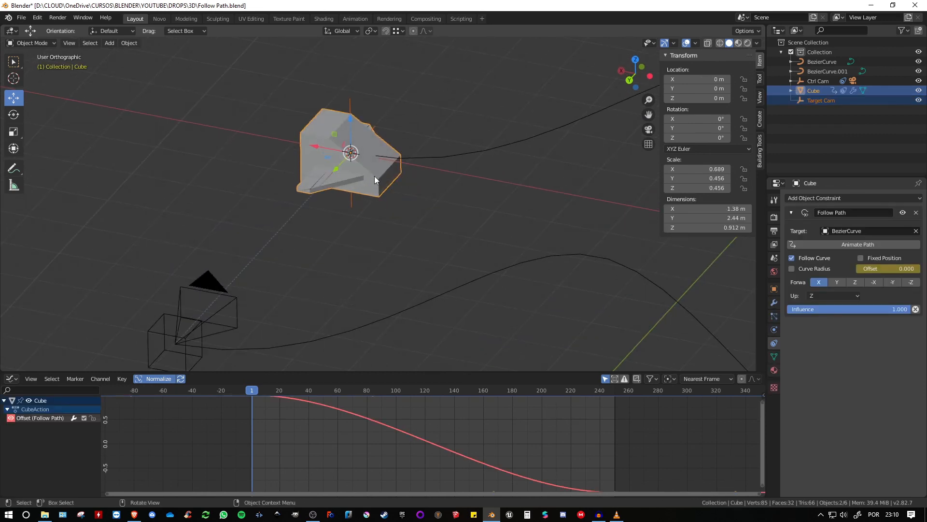
{"action": "key", "text": "ctrl+p"}
{"action": "left_click", "coordinate": [375, 176]}
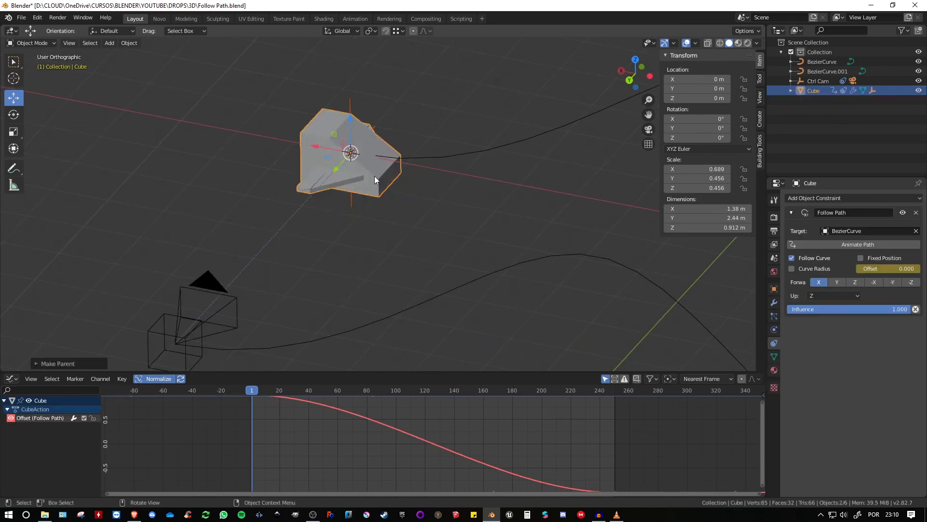
Scrub the animation to frame 74 to check that the camera tracks the moving Cube.
{"action": "mouse_move", "coordinate": [375, 176]}
{"action": "middle_mouse_down"}
{"action": "mouse_move", "coordinate": [376, 166]}
{"action": "mouse_move", "coordinate": [404, 180]}
{"action": "mouse_move", "coordinate": [378, 178]}
{"action": "middle_mouse_up"}
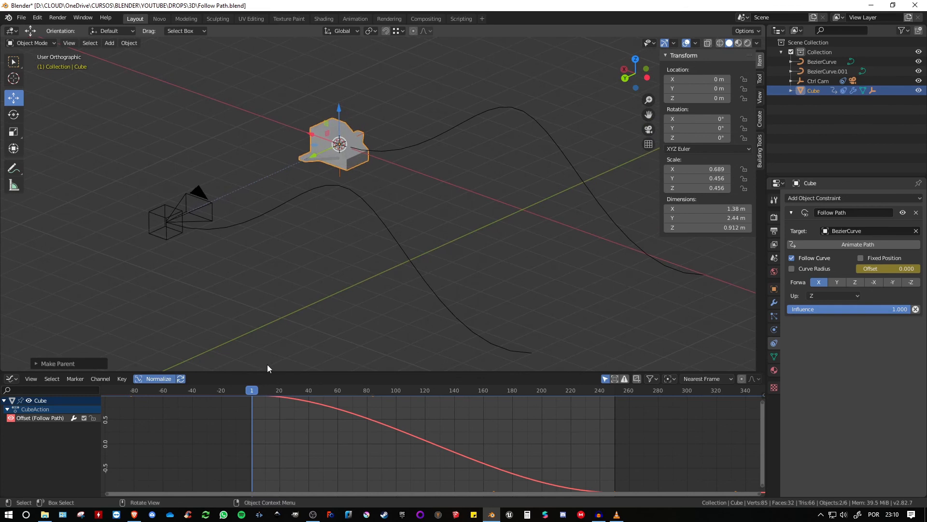
{"action": "left_click_drag", "start_coordinate": [253, 390], "coordinate": [357, 416]}
{"action": "middle_click_drag", "start_coordinate": [346, 329], "coordinate": [325, 264]}
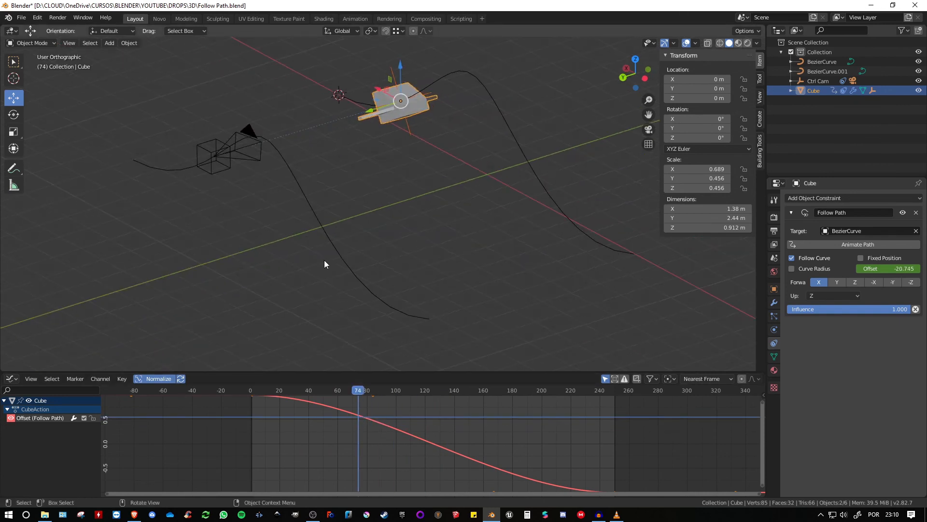
Switch the direction of the duplicated curve BezierCurve.001 that the camera follows.
{"action": "left_click", "coordinate": [327, 236]}
{"action": "middle_click_drag", "start_coordinate": [366, 207], "coordinate": [283, 178]}
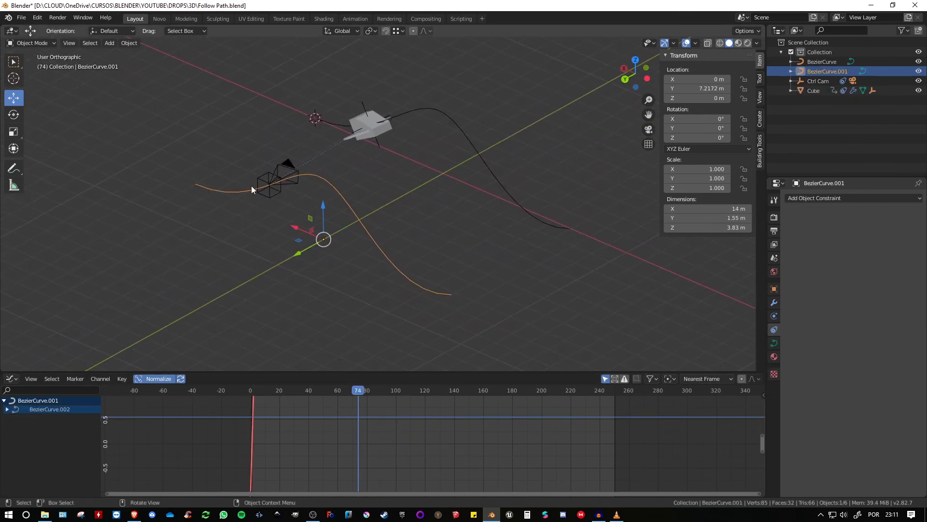
{"action": "middle_click_drag", "start_coordinate": [326, 178], "coordinate": [288, 186]}
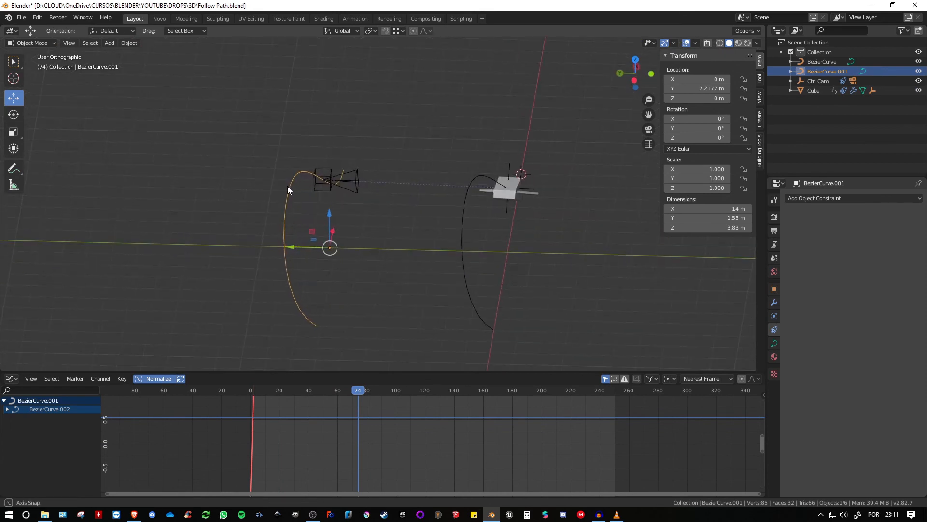
{"action": "key", "text": "Tab"}
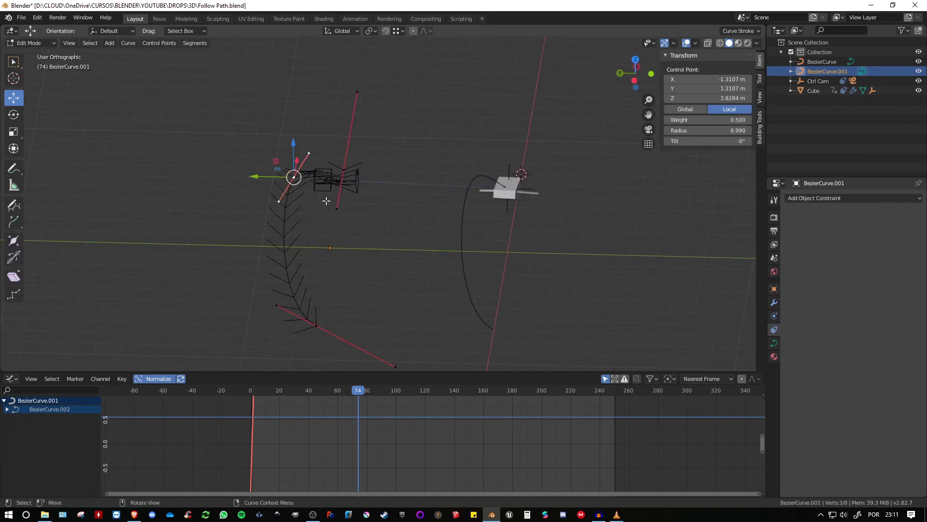
{"action": "left_click", "coordinate": [196, 43]}
{"action": "left_click", "coordinate": [201, 64]}
{"action": "key", "text": "Tab"}
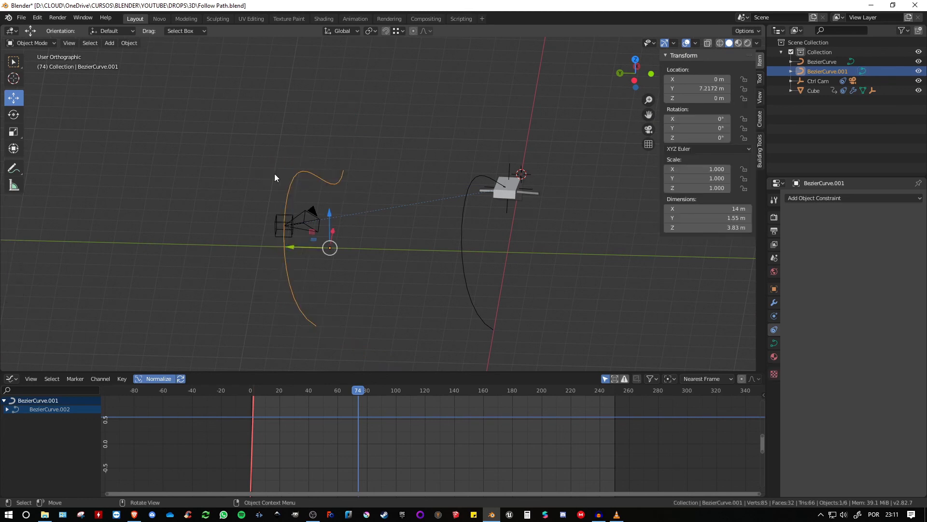
Scrub the animation forward and back to frame 29, examining the camera's movement along the reversed curve and its view of the Cube.
{"action": "left_click_drag", "start_coordinate": [362, 390], "coordinate": [488, 392]}
{"action": "middle_click_drag", "start_coordinate": [483, 358], "coordinate": [451, 306]}
{"action": "left_click_drag", "start_coordinate": [489, 392], "coordinate": [292, 410]}
{"action": "key", "text": "KP_0"}
{"action": "middle_click_drag", "start_coordinate": [338, 334], "coordinate": [386, 167]}
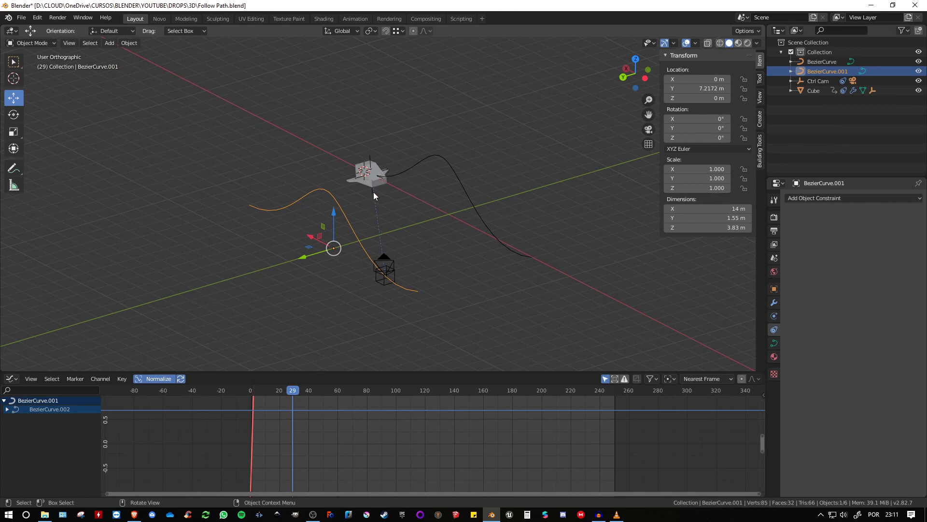
{"action": "scroll", "coordinate": [374, 192], "scroll_direction": "up", "scroll_amount": 2}
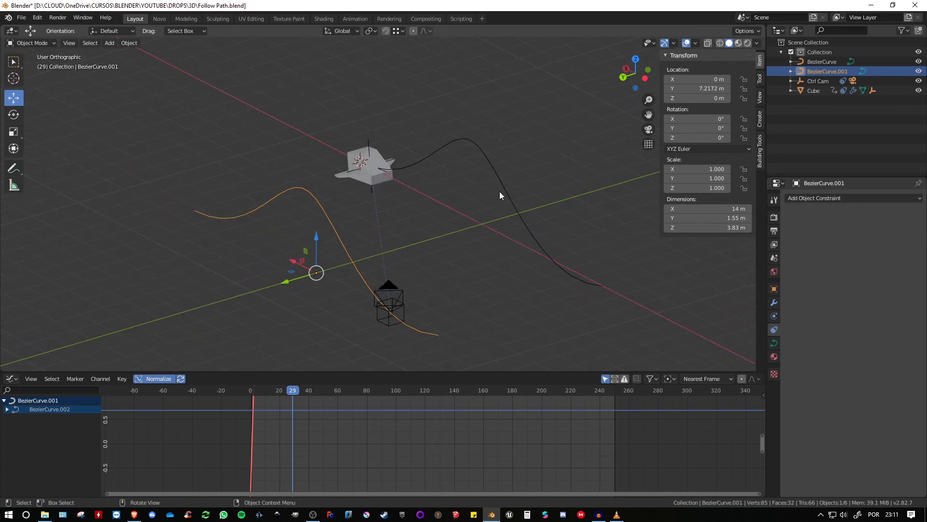
{"action": "middle_click_drag", "start_coordinate": [515, 216], "coordinate": [321, 303]}
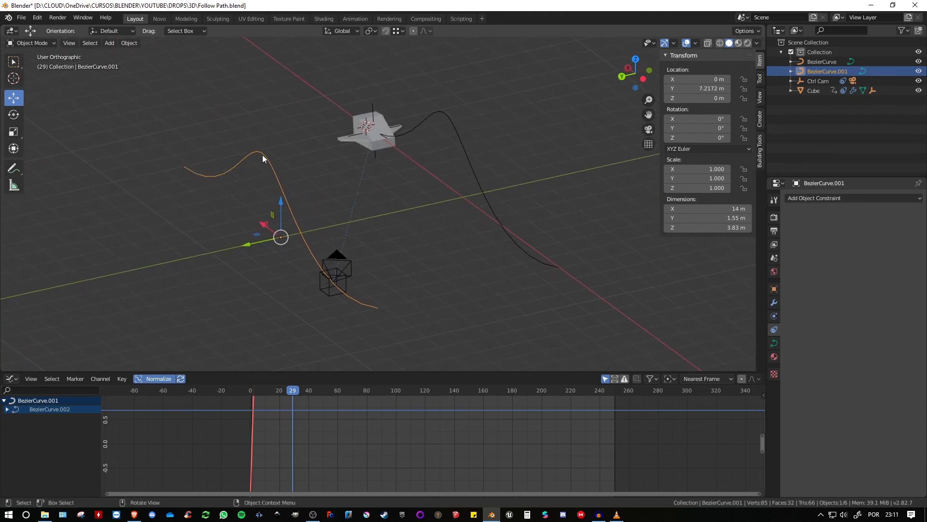